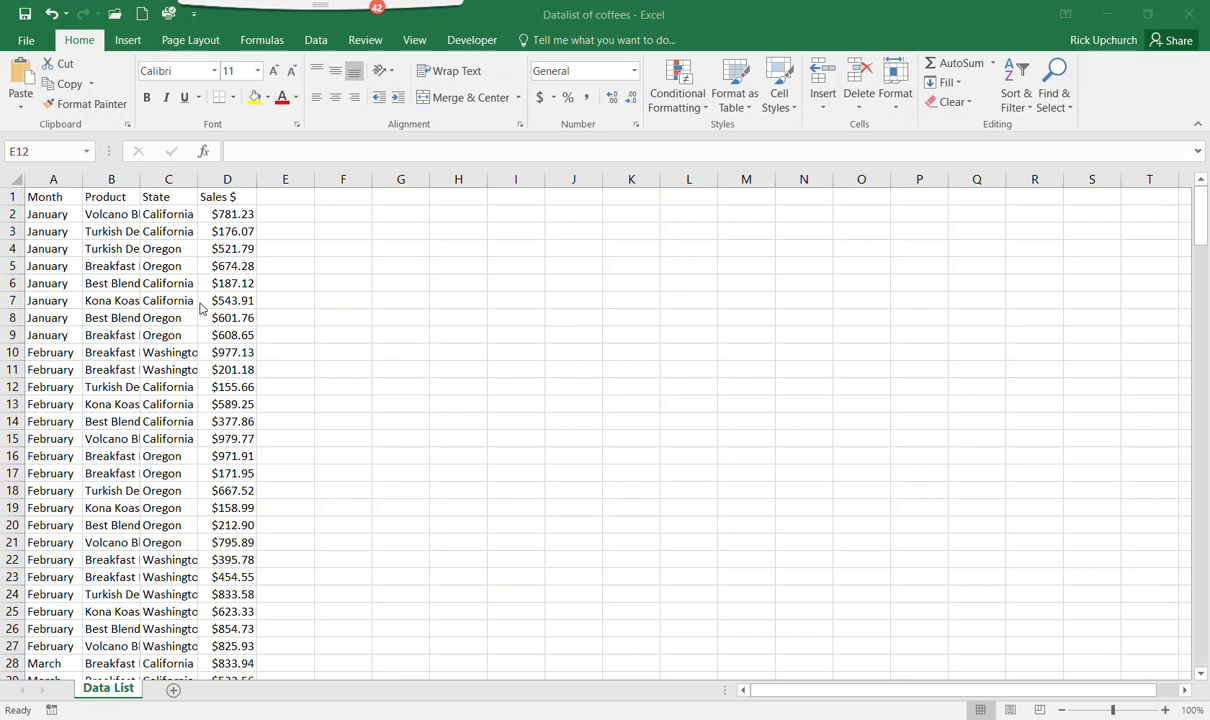
Widen the Product and State columns to fit their contents.
left_click(138, 184)
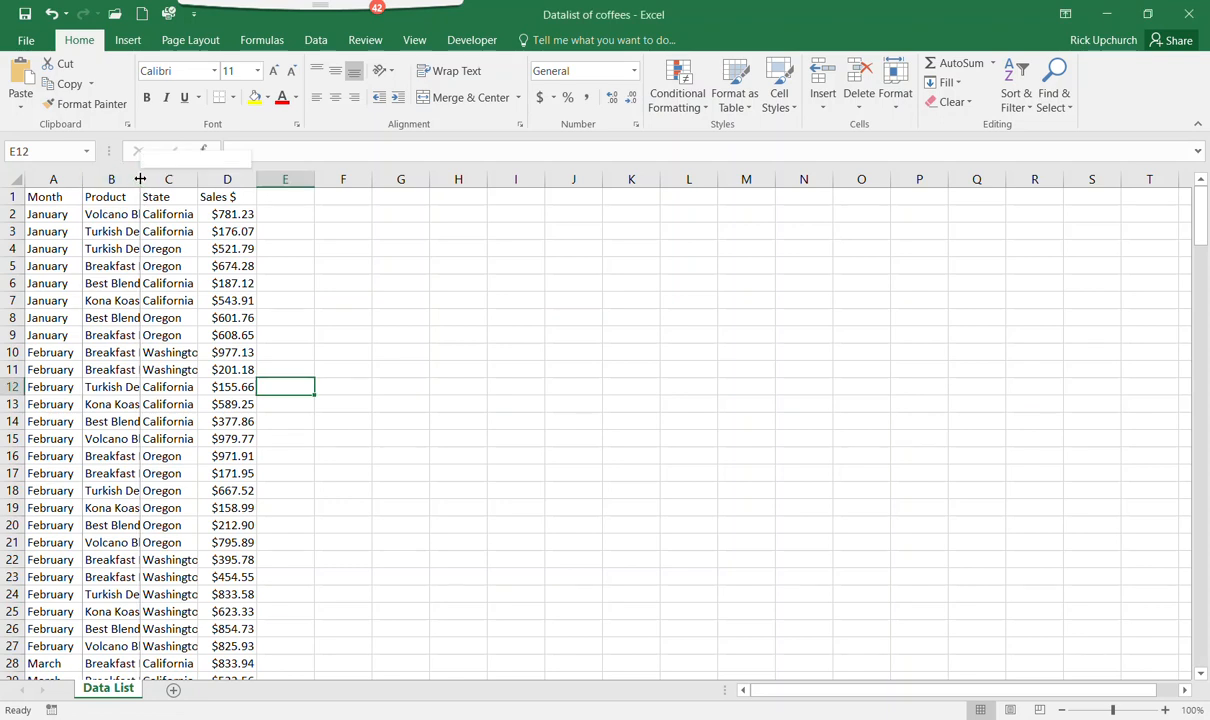
double_click(140, 179)
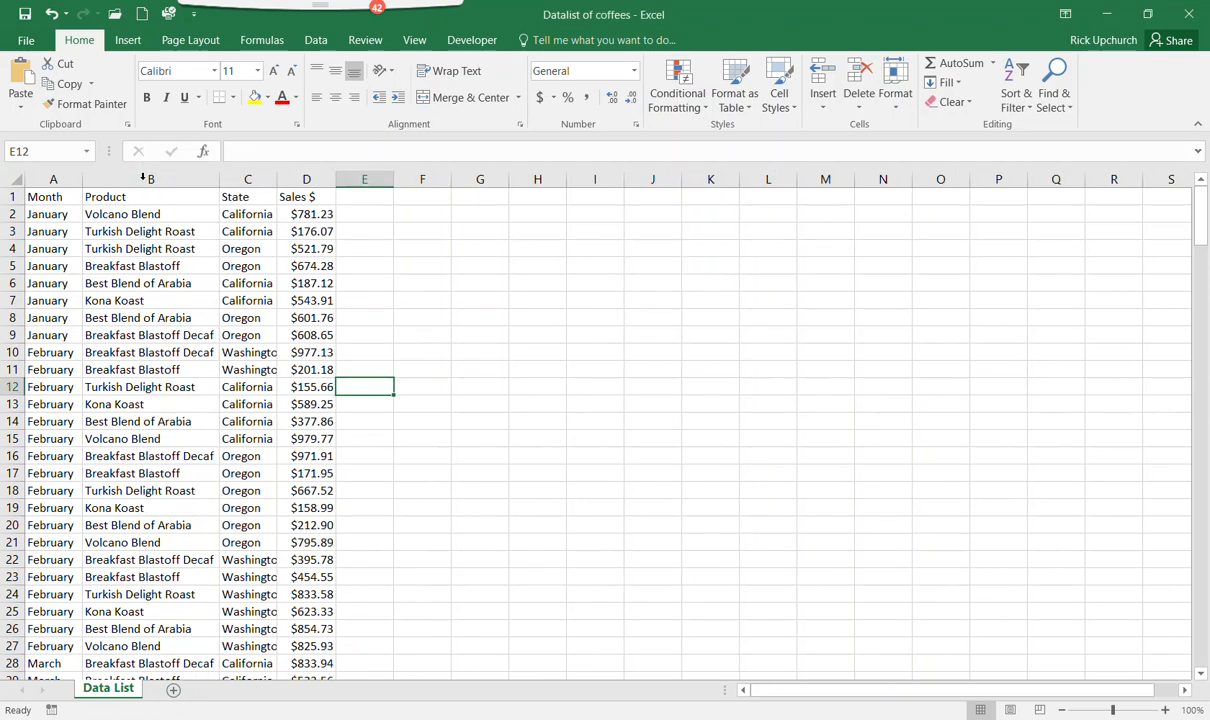
double_click(277, 179)
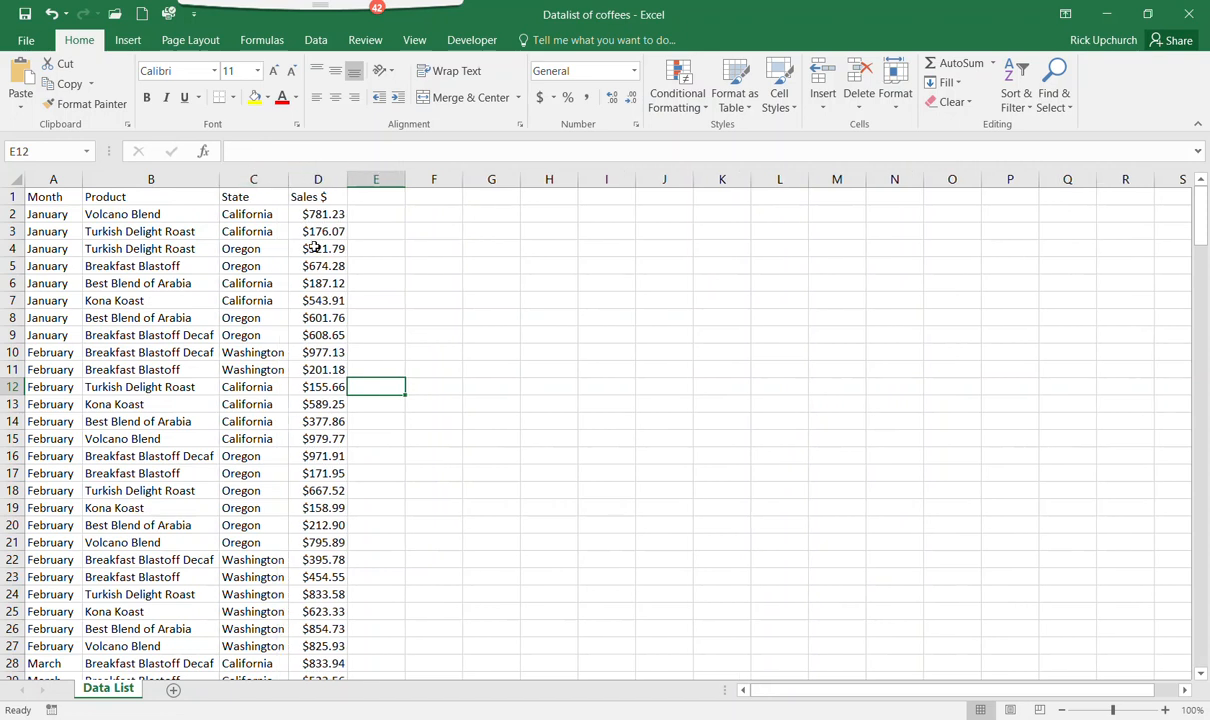
Look through the coffee sales records from January down to September and return to the start of the list.
left_click(178, 421)
scroll(178, 421, "down", 17)
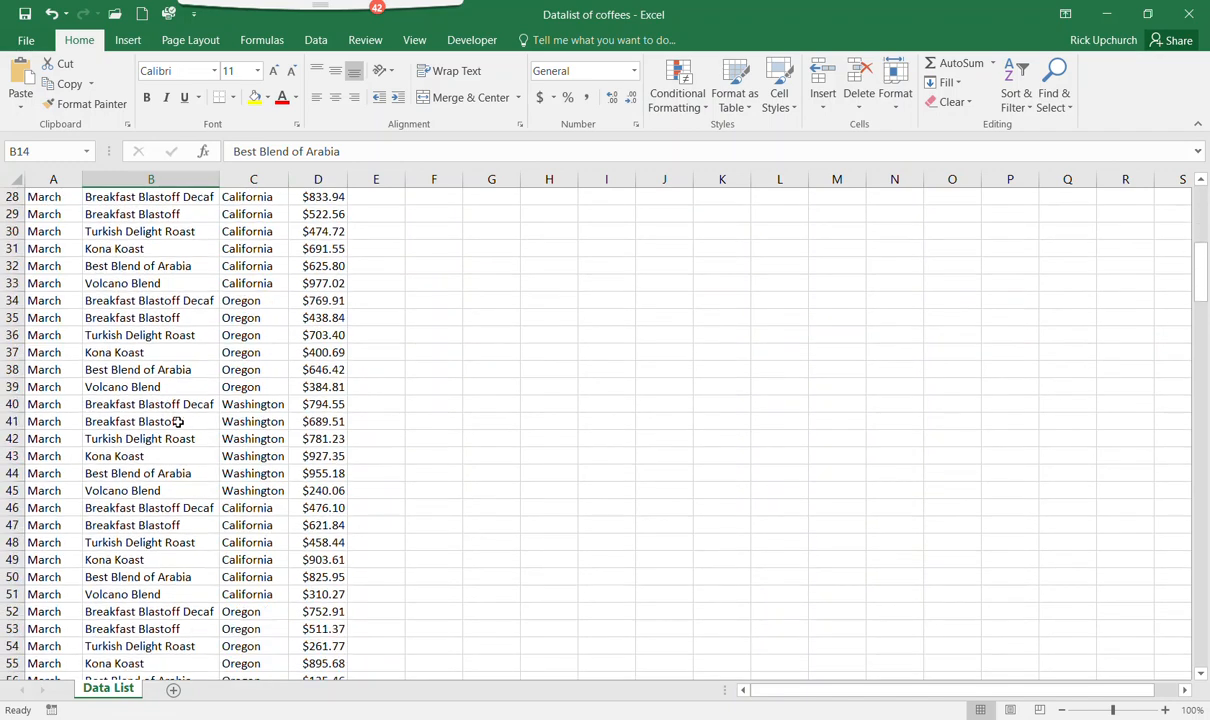
scroll(178, 421, "down", 20)
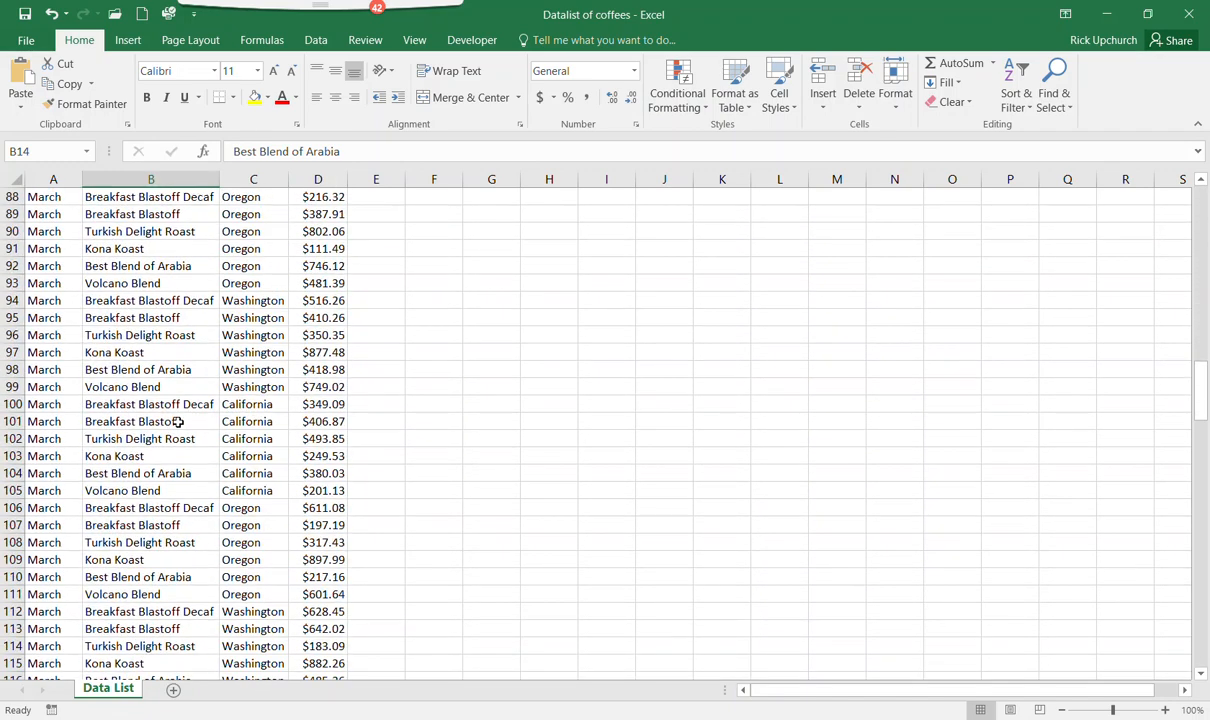
scroll(178, 421, "down", 20)
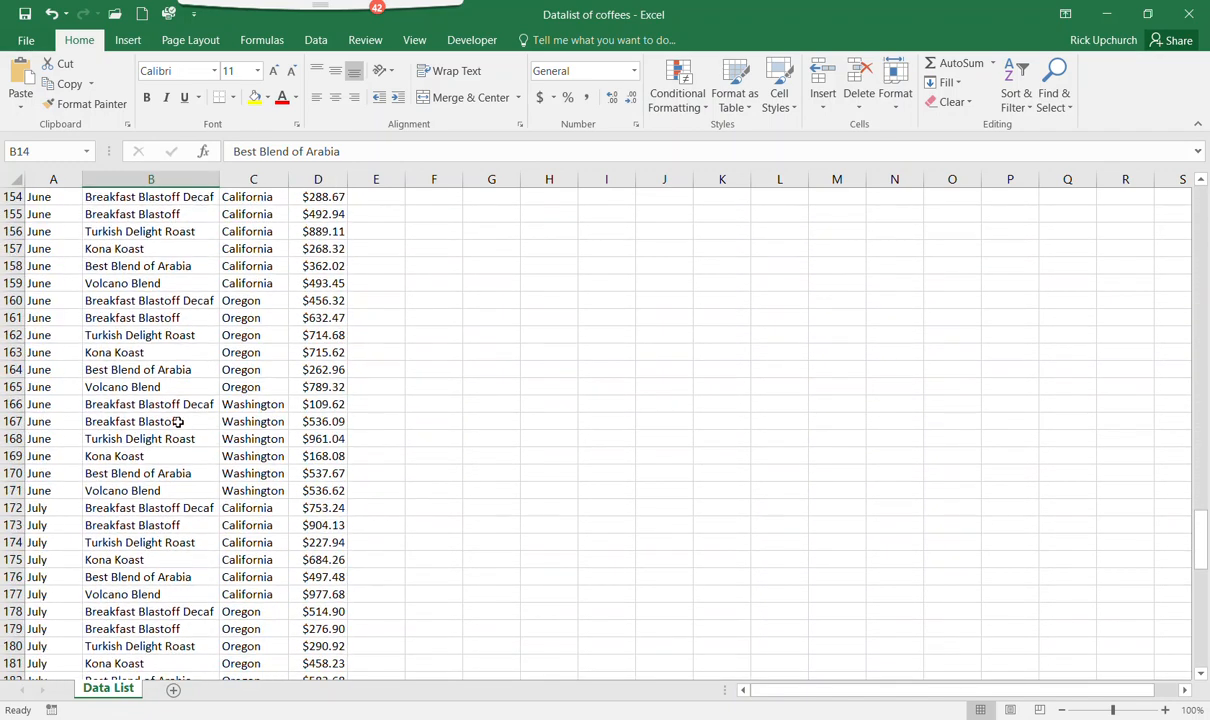
scroll(178, 421, "down", 8)
scroll(178, 421, "up", 5)
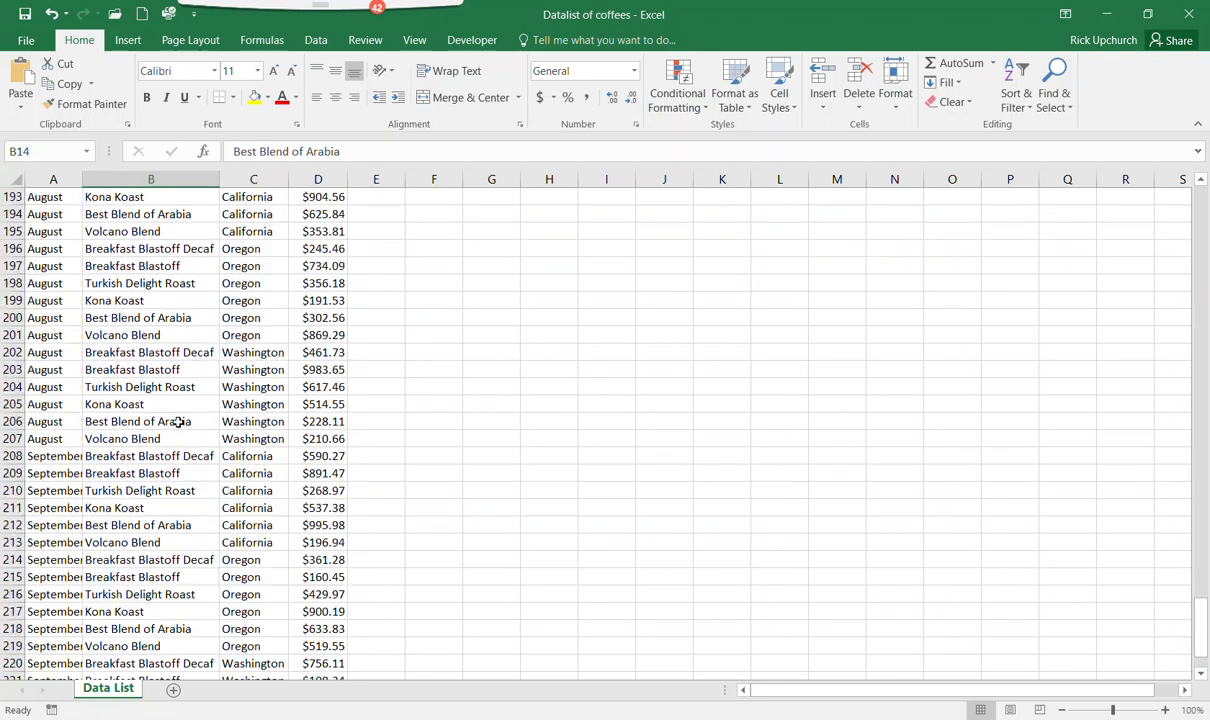
left_click_drag(1203, 643, 1202, 205)
Create a PivotTable from the data list range A1:D225 on a new worksheet.
left_click(158, 352)
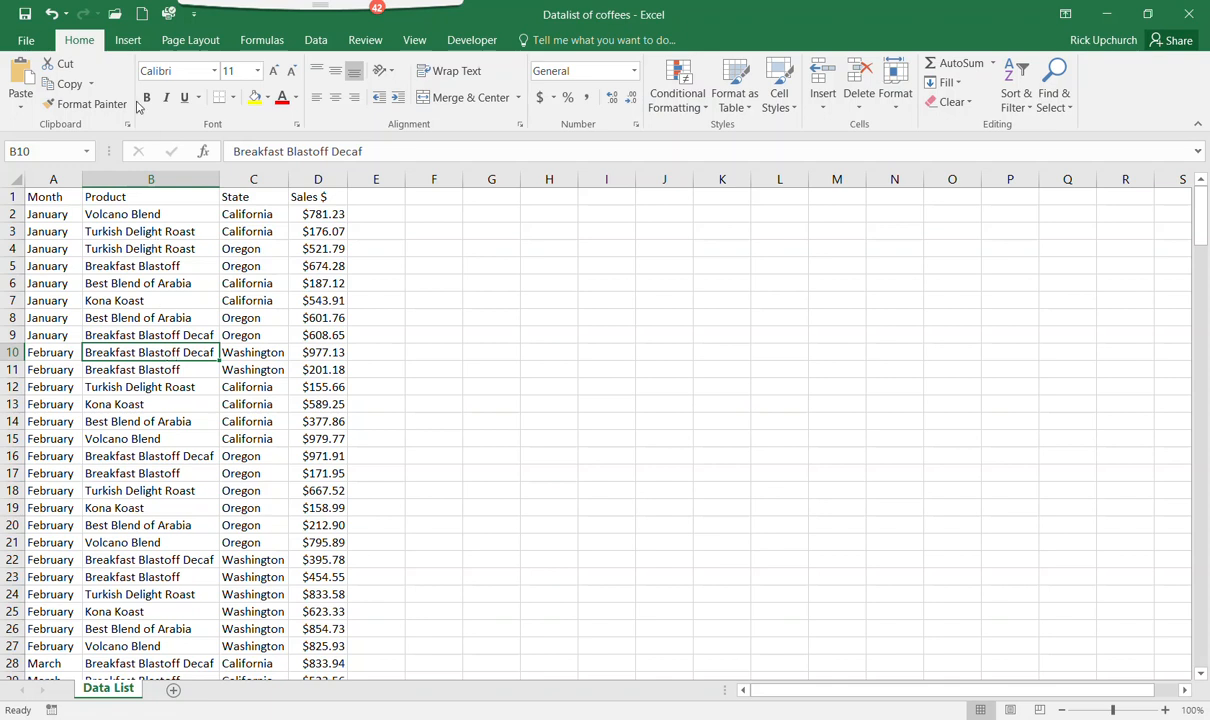
left_click(130, 41)
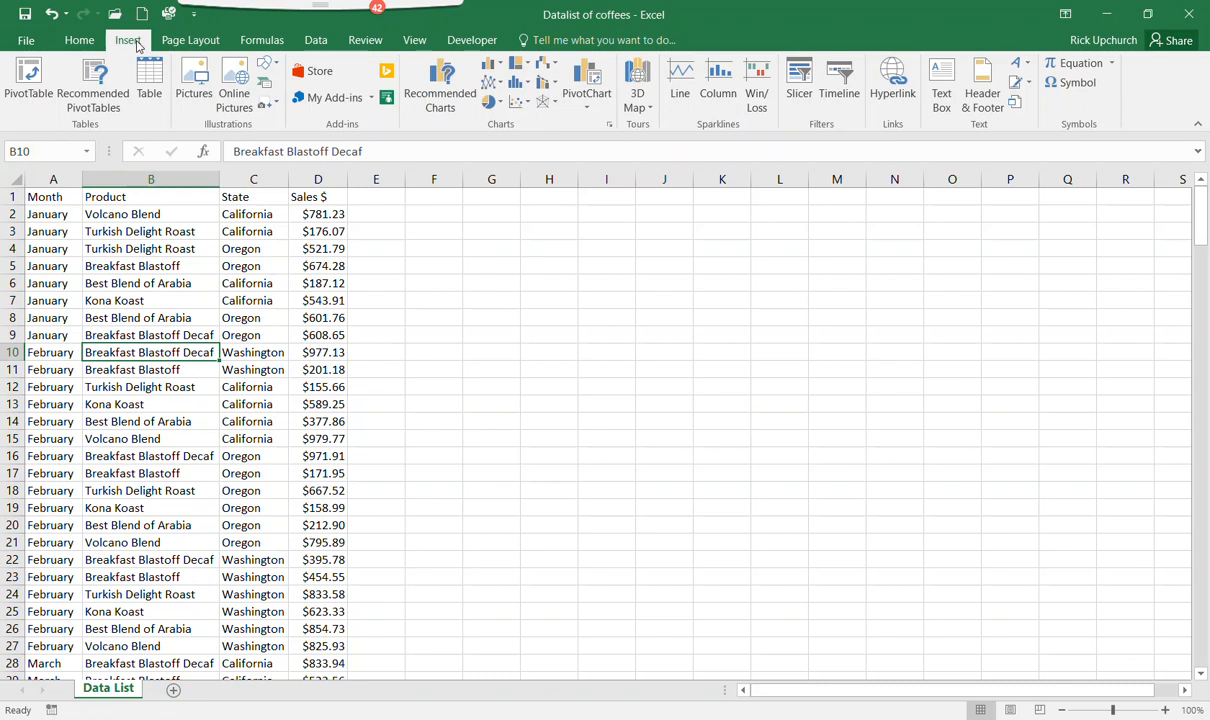
left_click(30, 85)
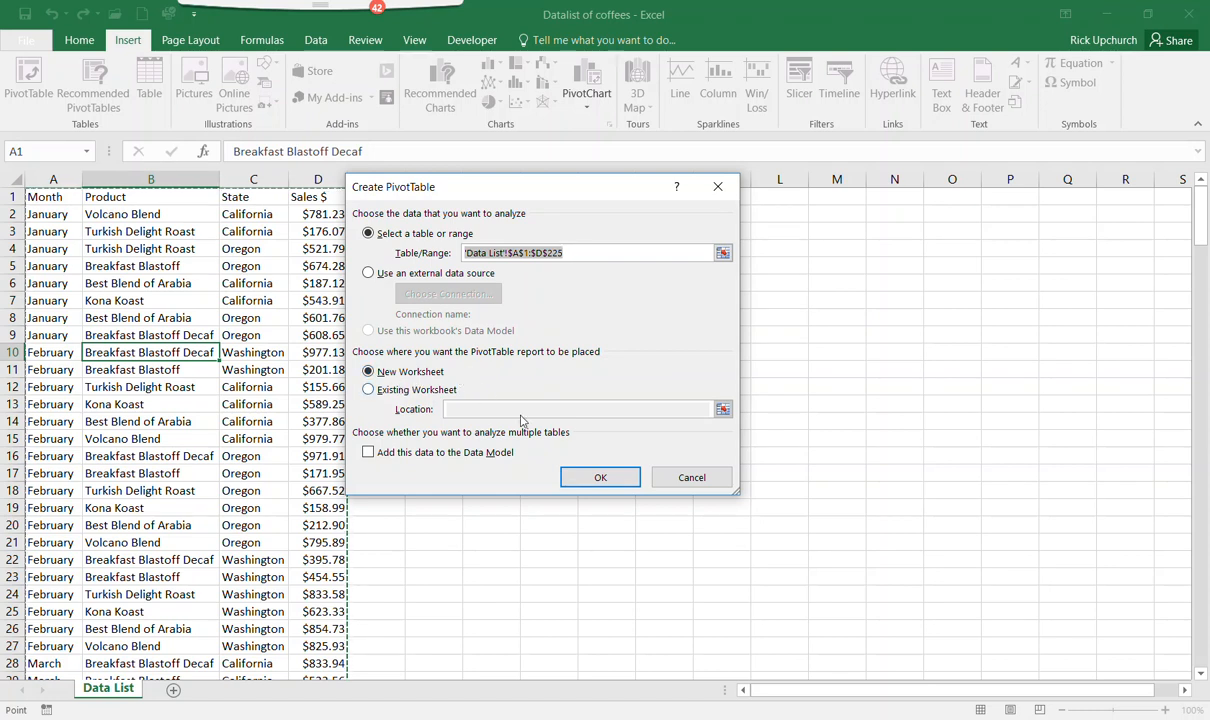
left_click(595, 478)
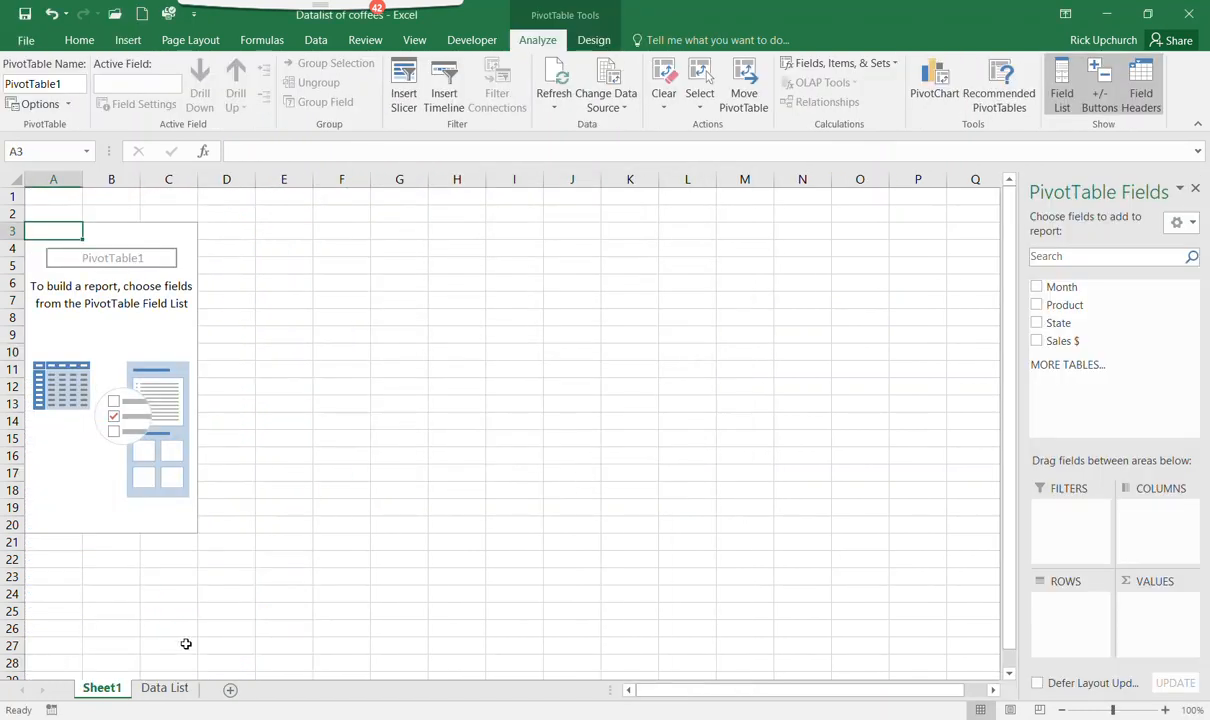
Rename the new PivotTable worksheet as Pivot Table.
double_click(101, 689)
type("Pivot Table")
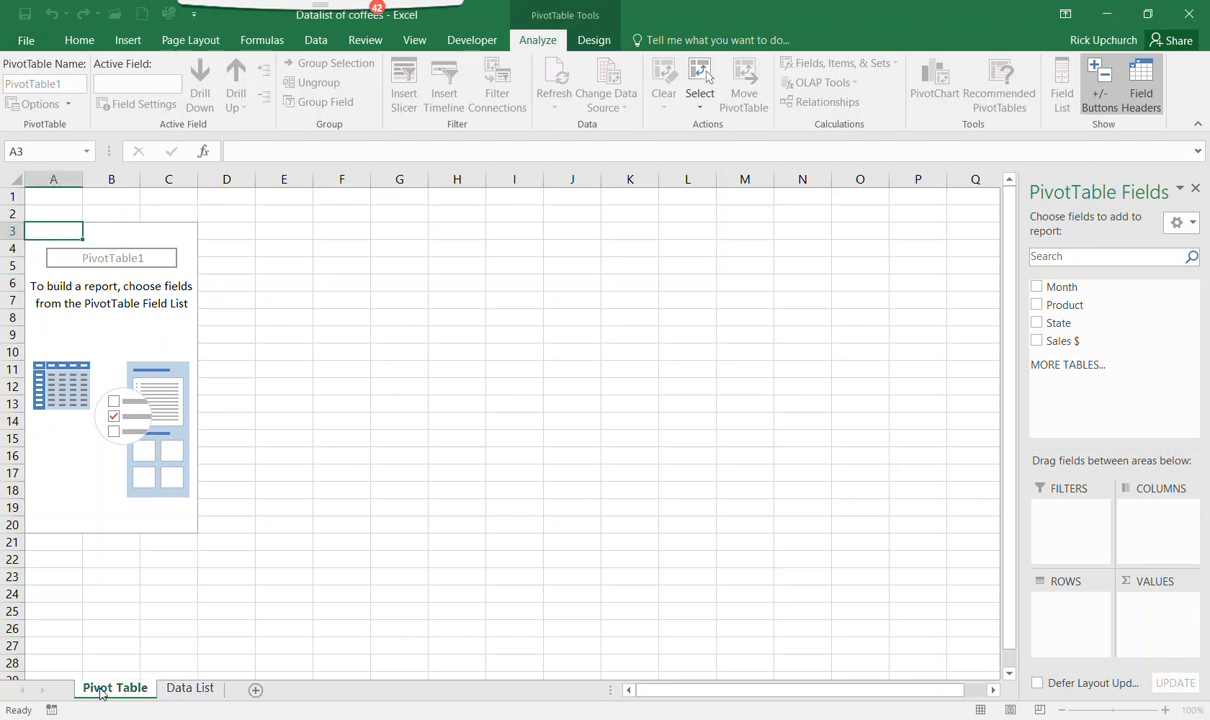
left_click(322, 549)
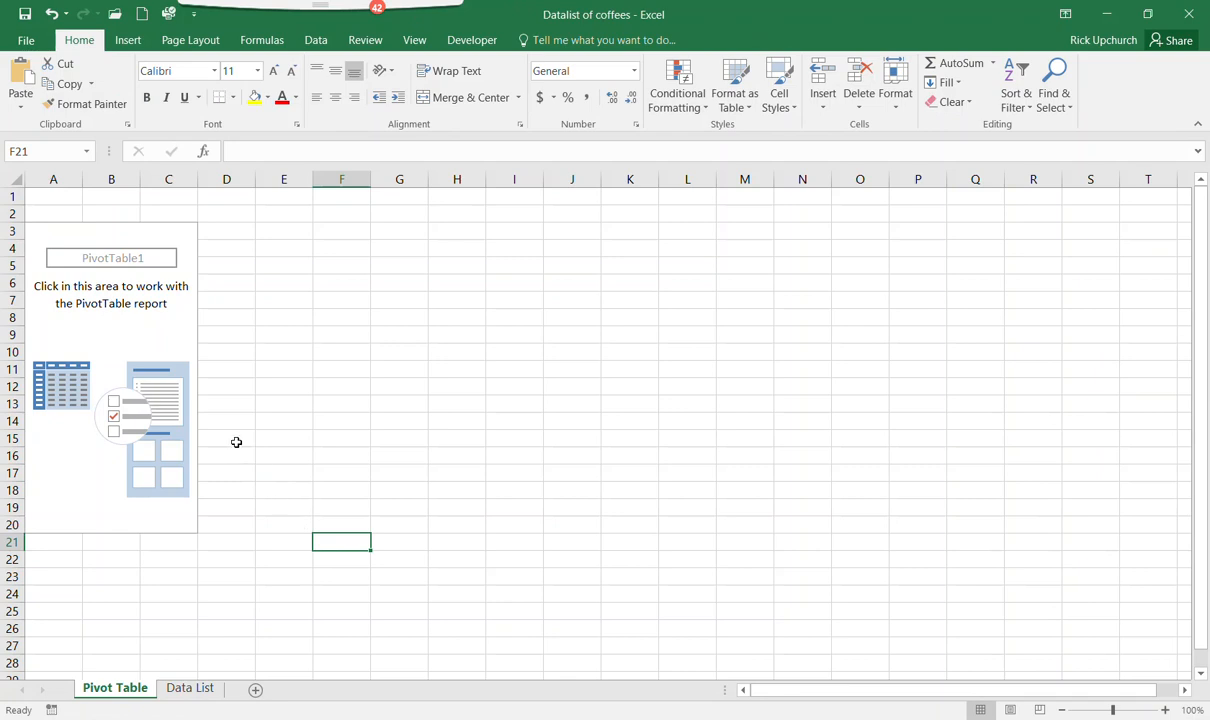
left_click(153, 335)
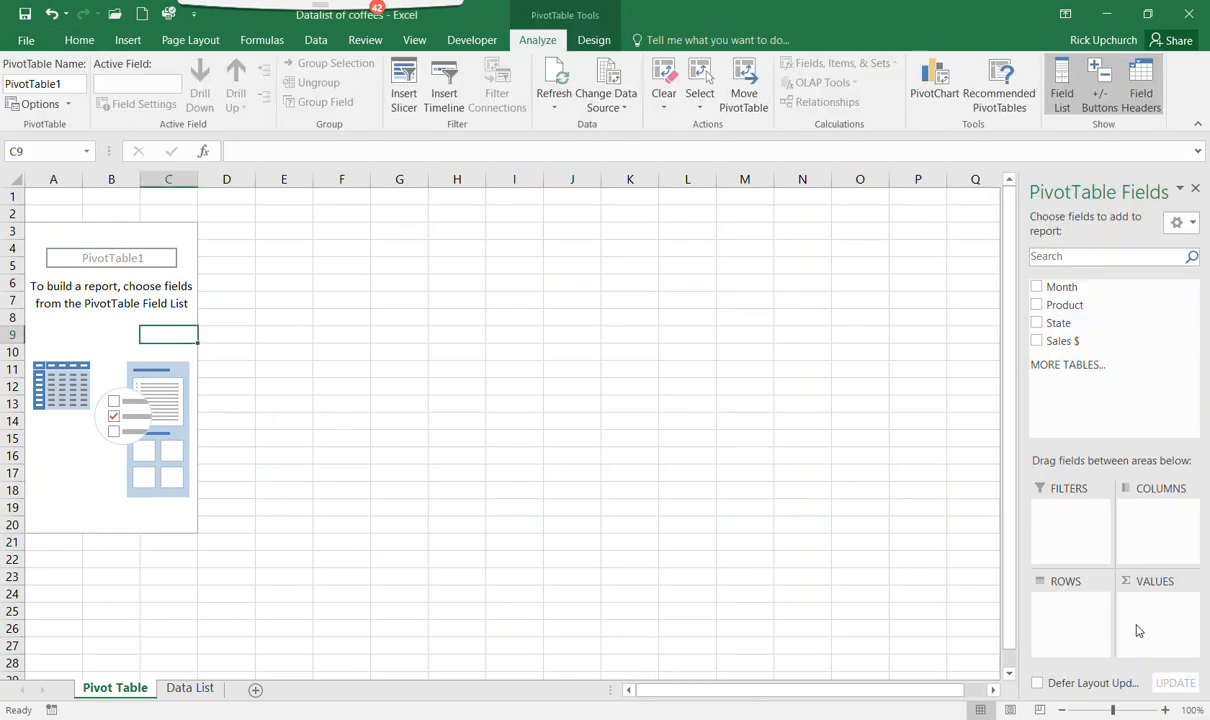
left_click(325, 402)
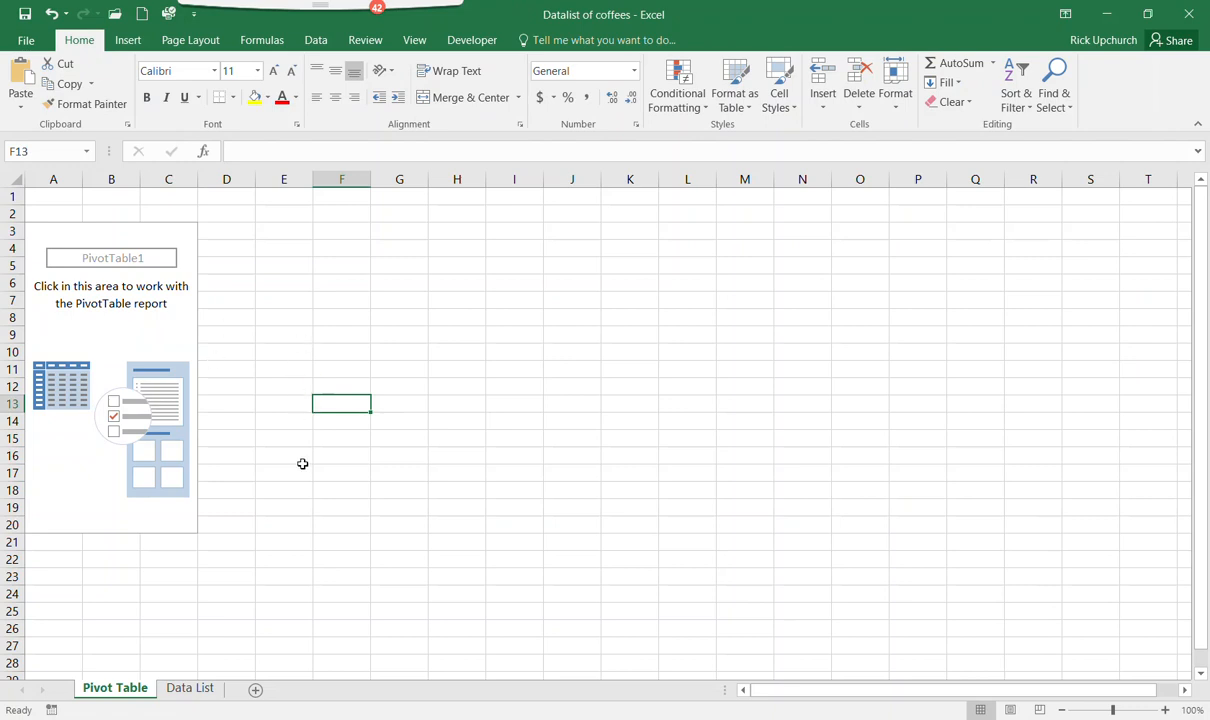
left_click(297, 486)
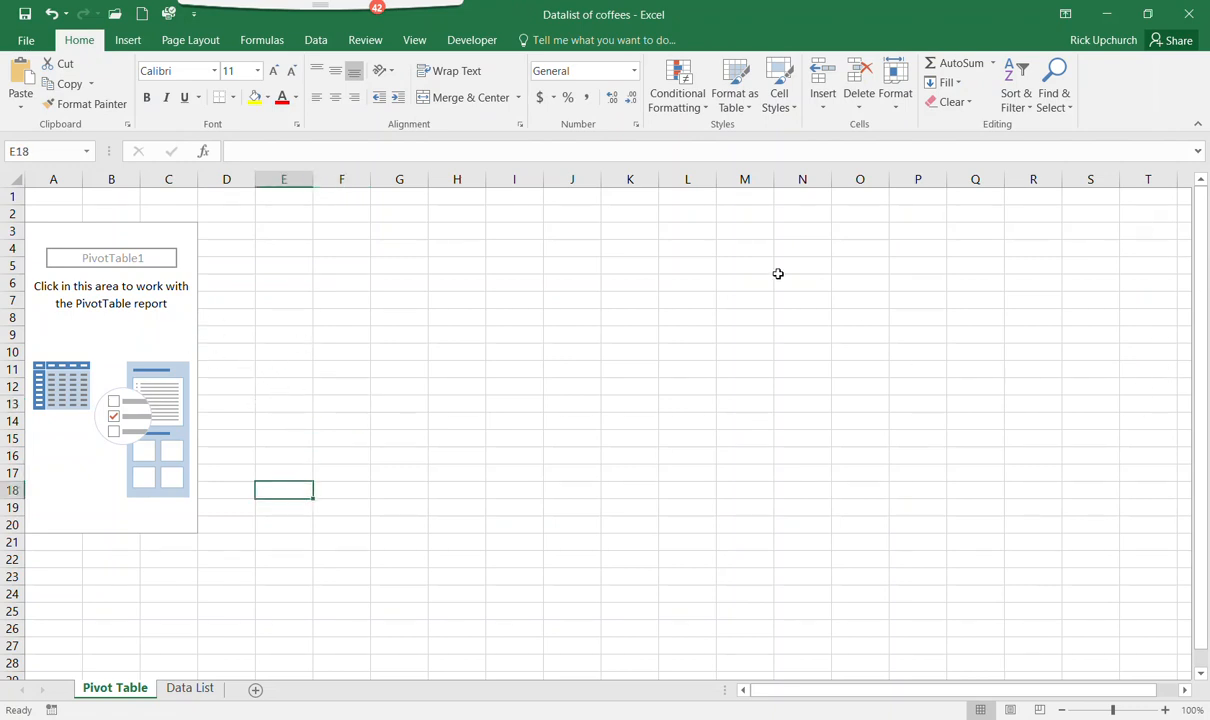
Place the Month field in the PivotTable's rows, with the Product field beneath it.
left_click(142, 328)
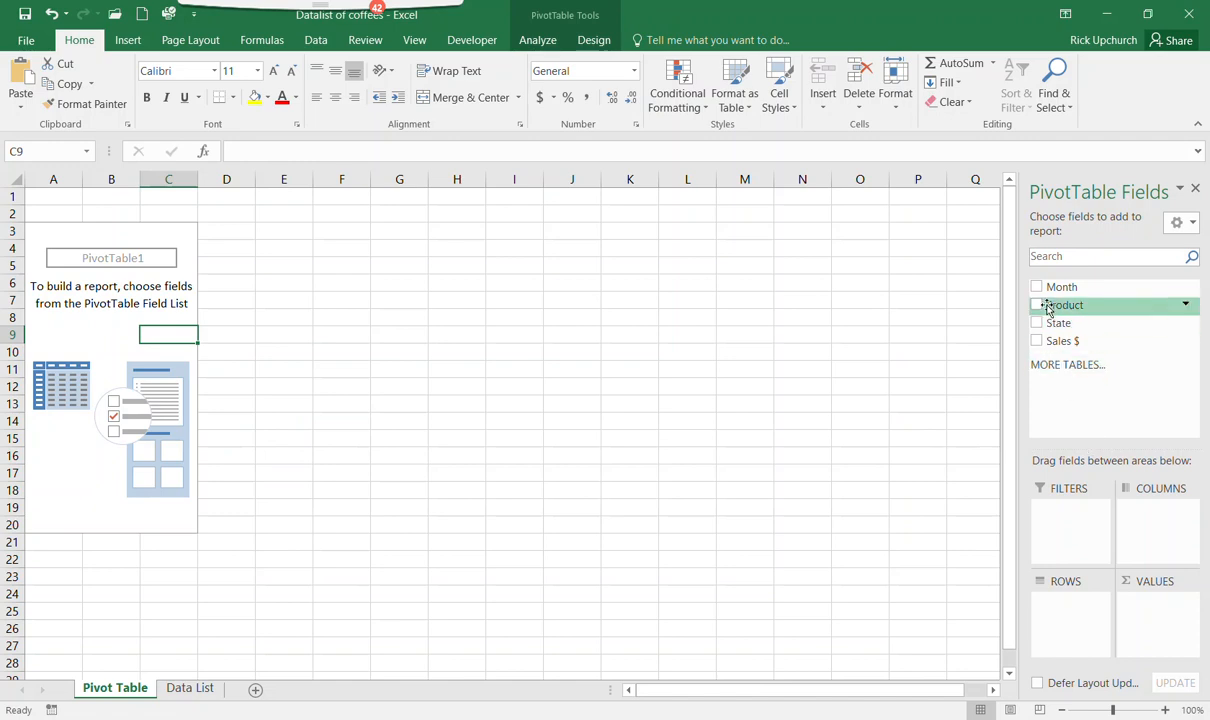
left_click_drag(1040, 290, 1063, 617)
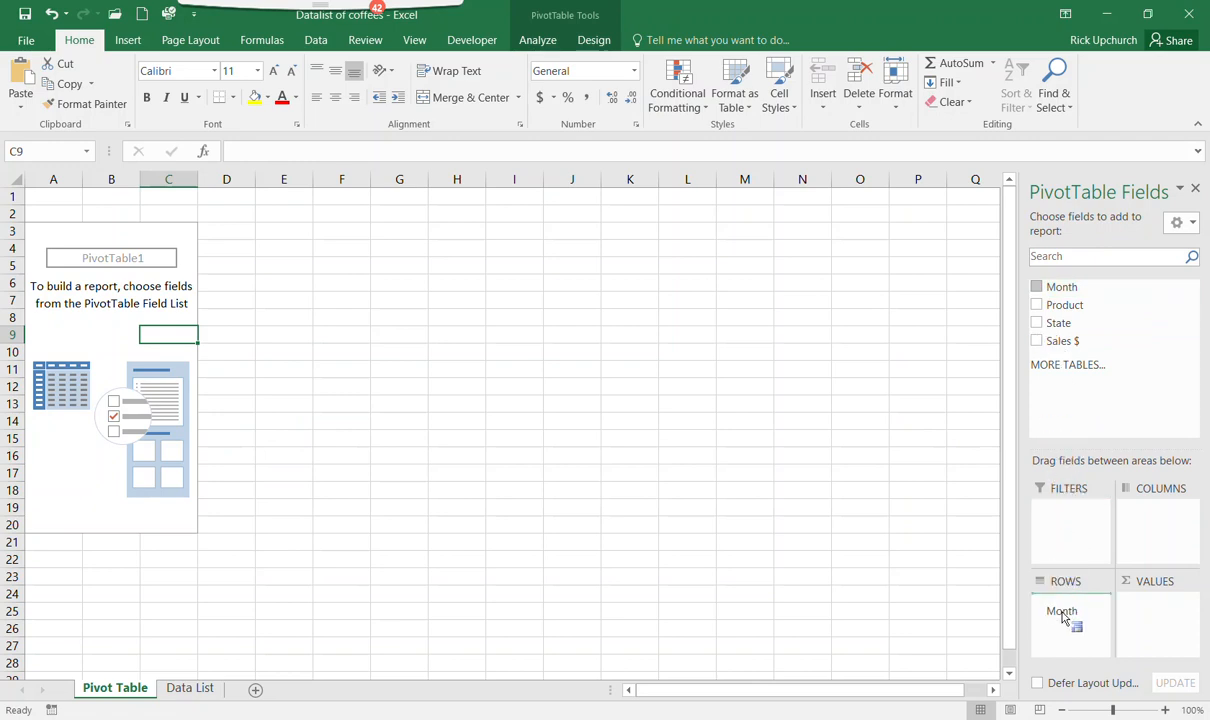
left_click_drag(1063, 617, 1062, 612)
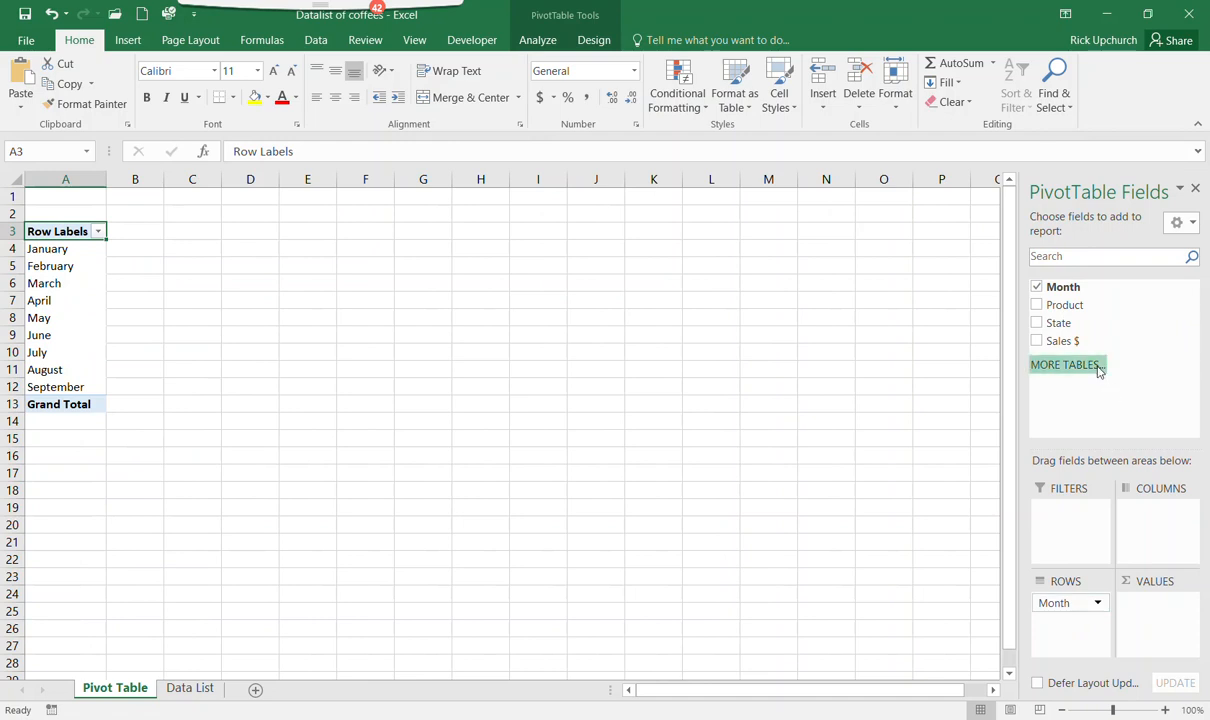
left_click(1038, 306)
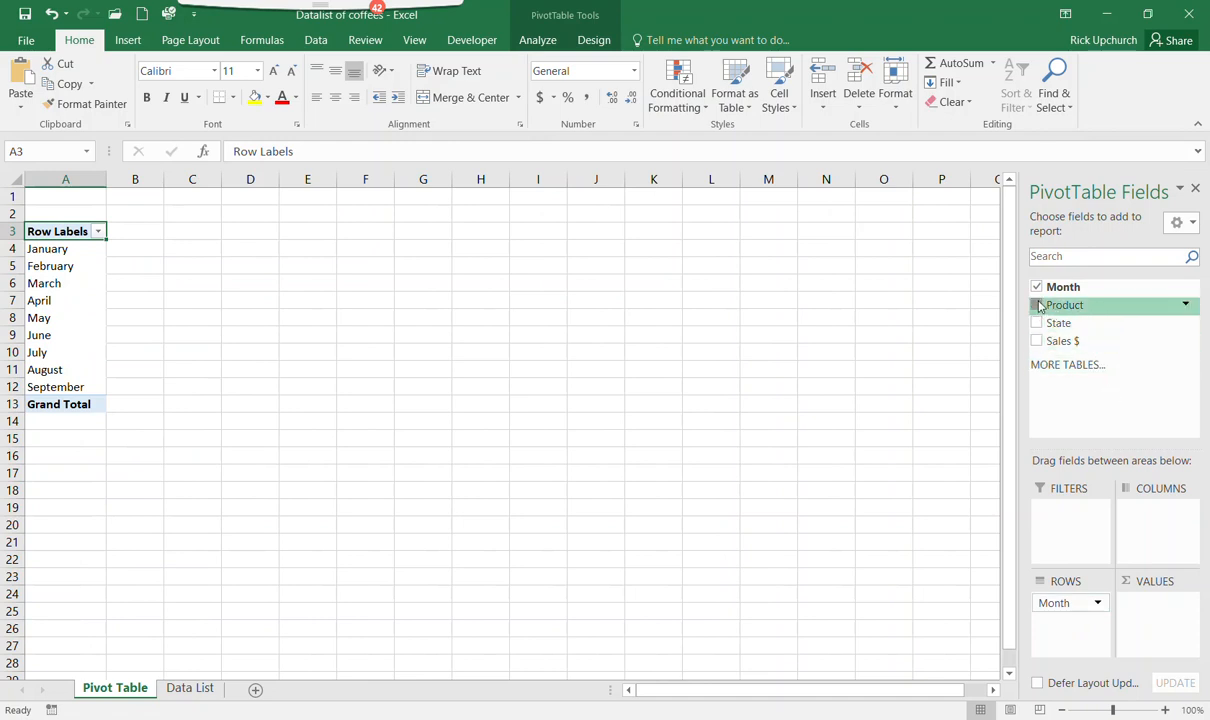
left_click_drag(1038, 306, 1088, 627)
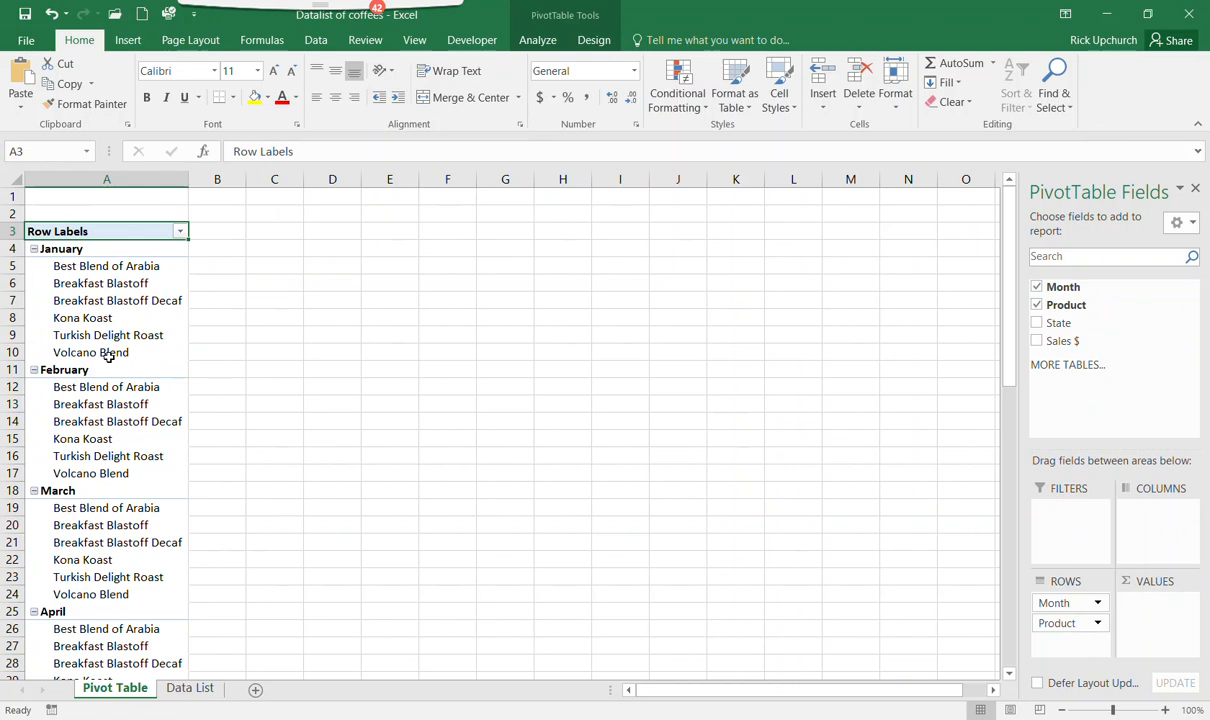
Add Sales $ to the PivotTable as summed values and State as its columns.
left_click_drag(1063, 345, 1153, 610)
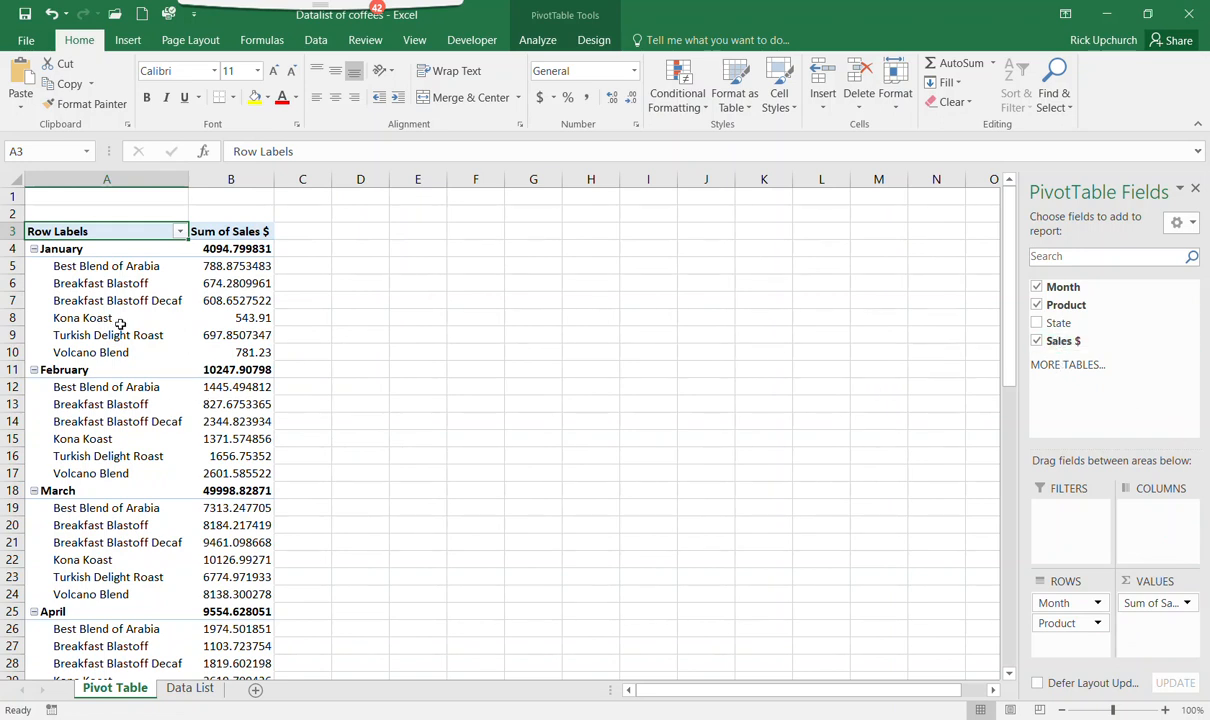
left_click_drag(1058, 322, 1155, 517)
left_click_drag(1155, 517, 1155, 516)
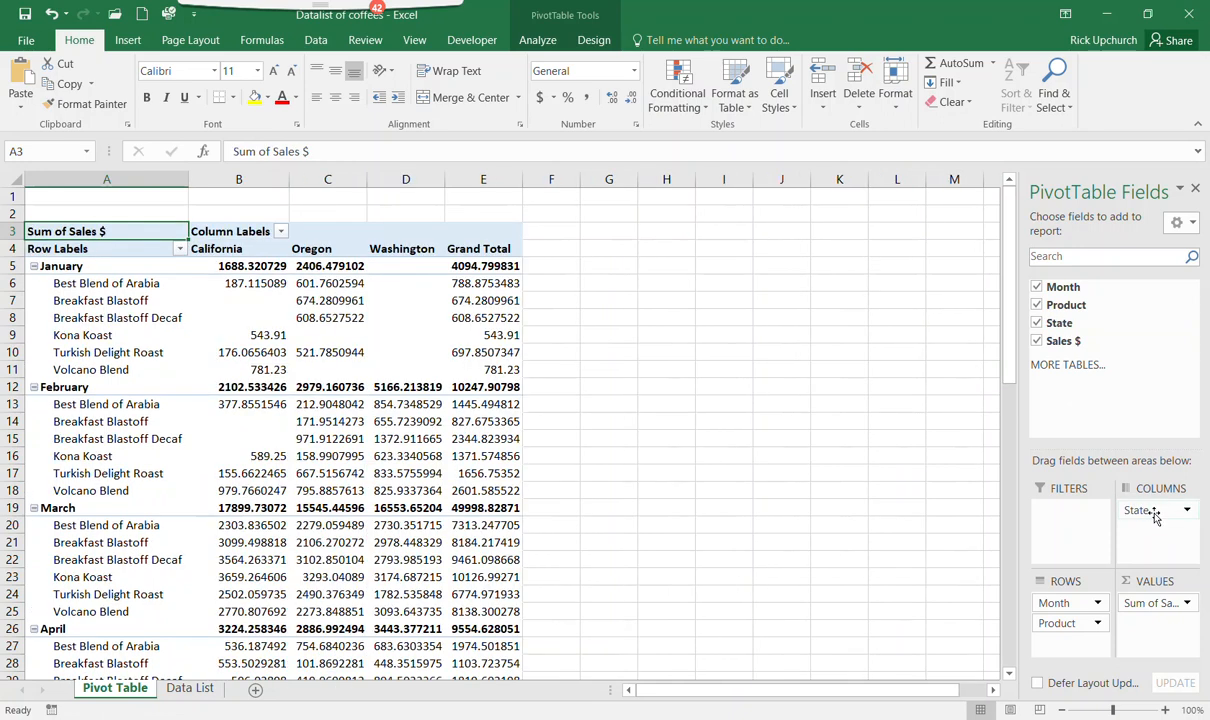
Format the Sum of Sales $ value field as Currency with two decimal places and the $ symbol.
left_click(1170, 606)
left_click(1138, 585)
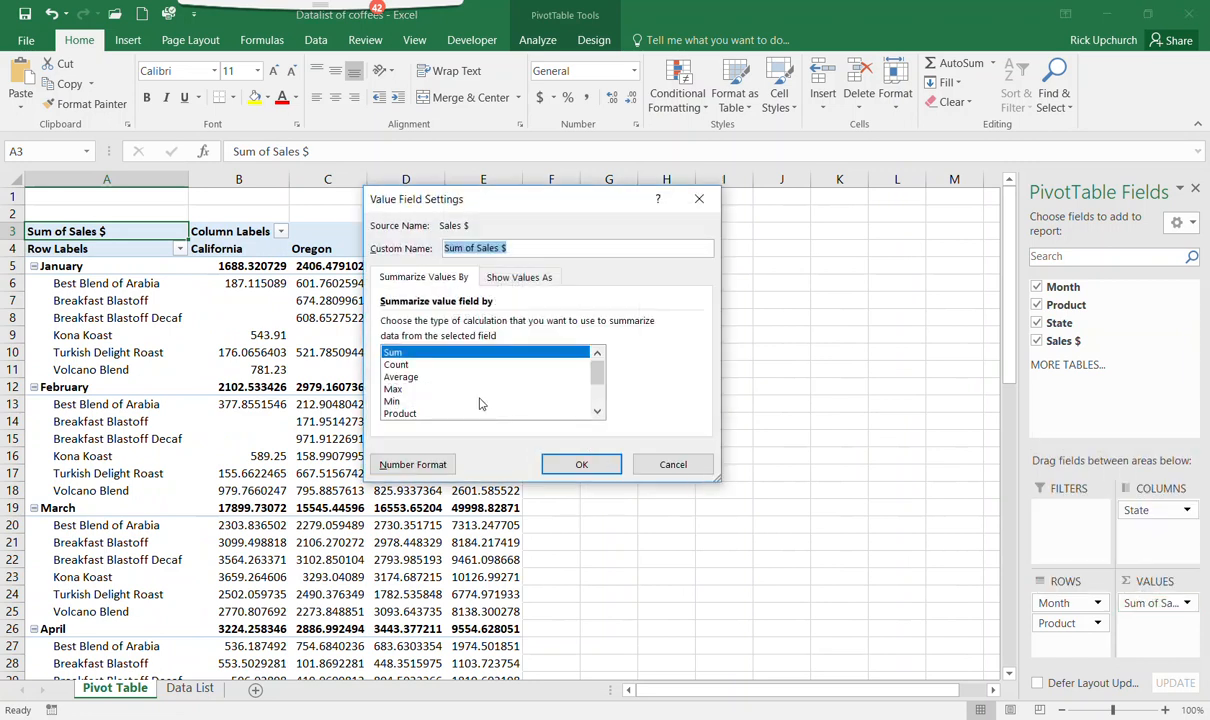
left_click(401, 471)
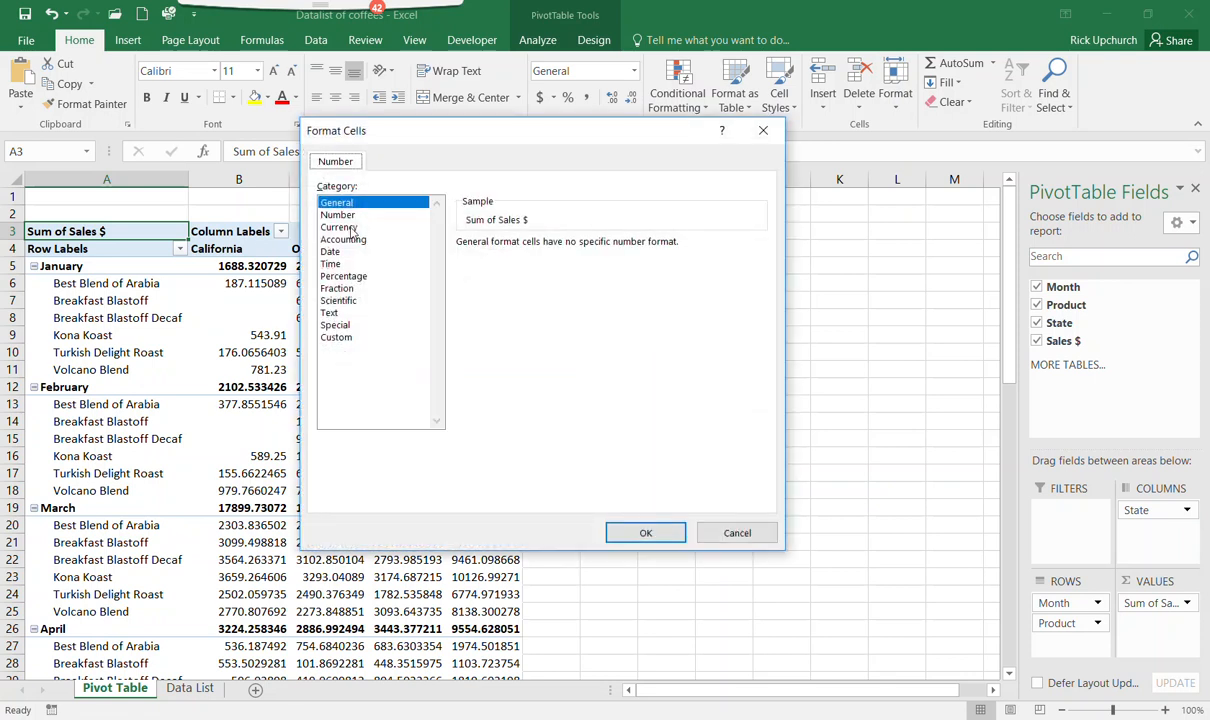
left_click(338, 227)
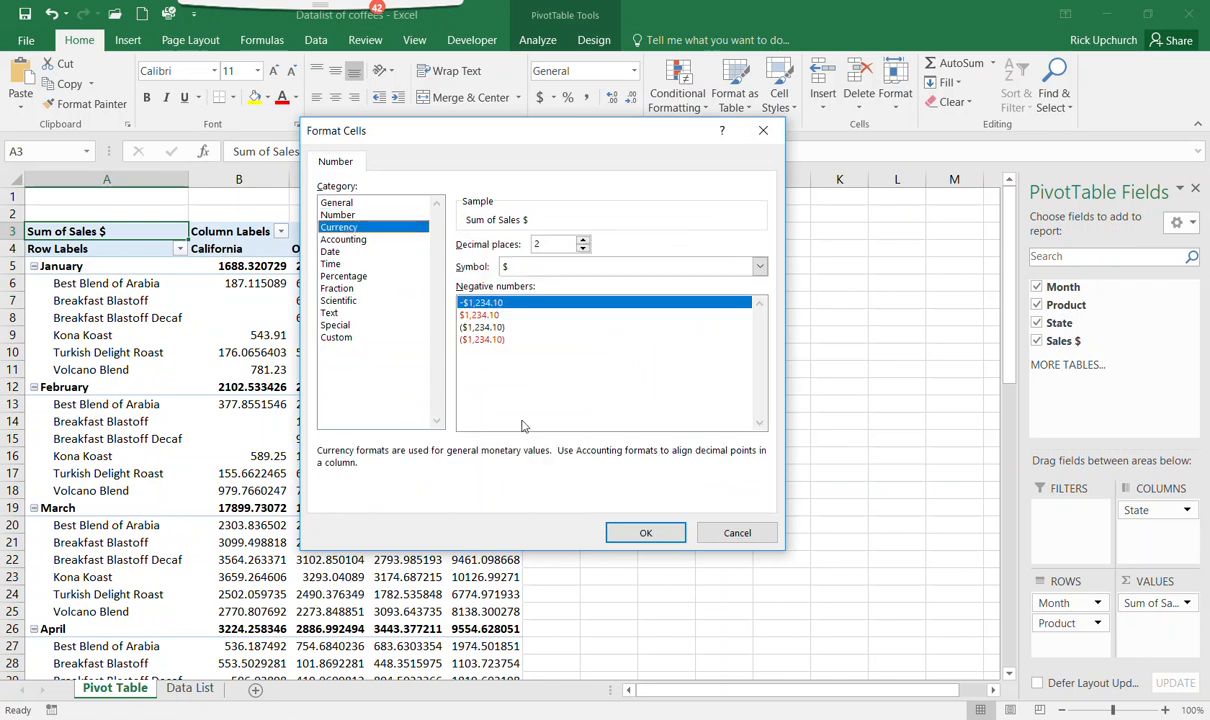
left_click(627, 536)
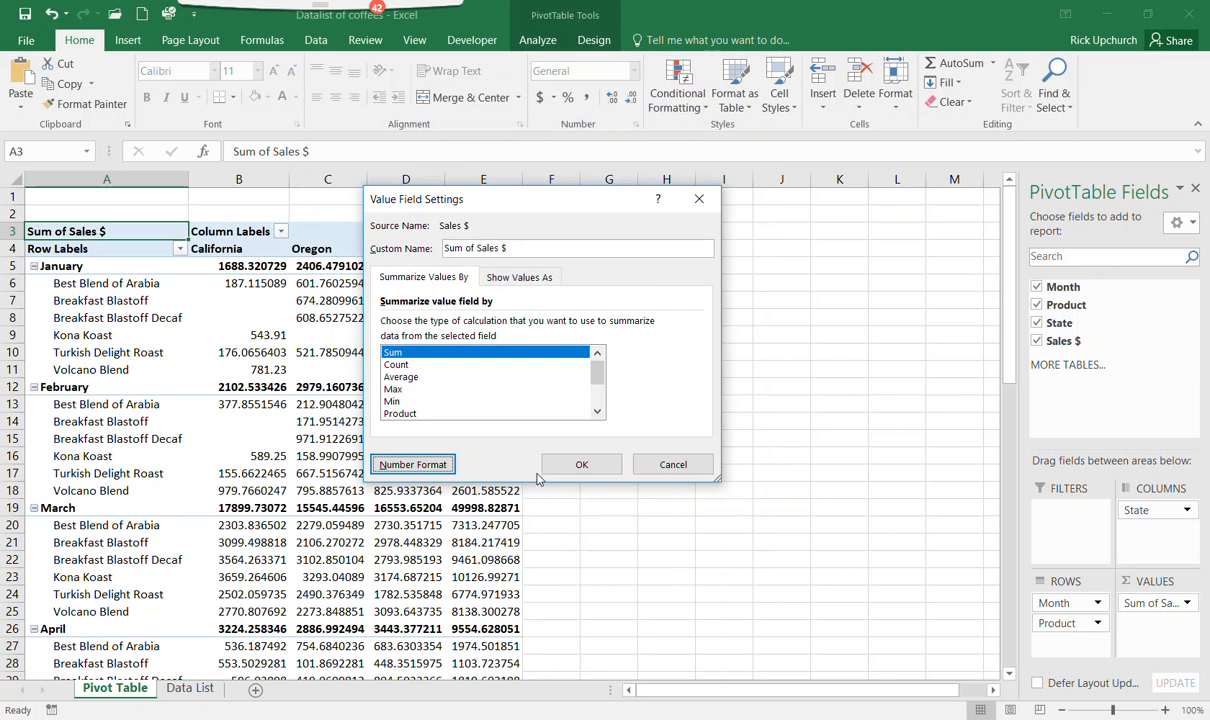
left_click(567, 468)
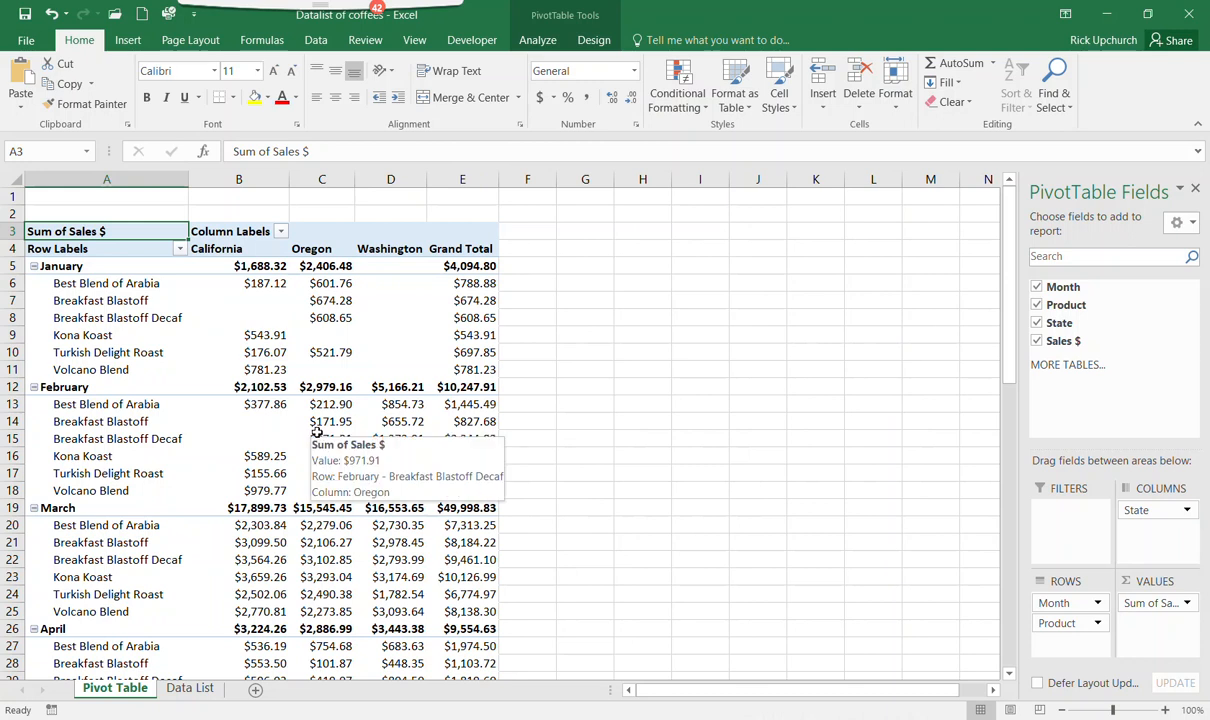
Examine January's Best Blend of Arabia sales in California and the January totals by state and overall.
left_click(169, 284)
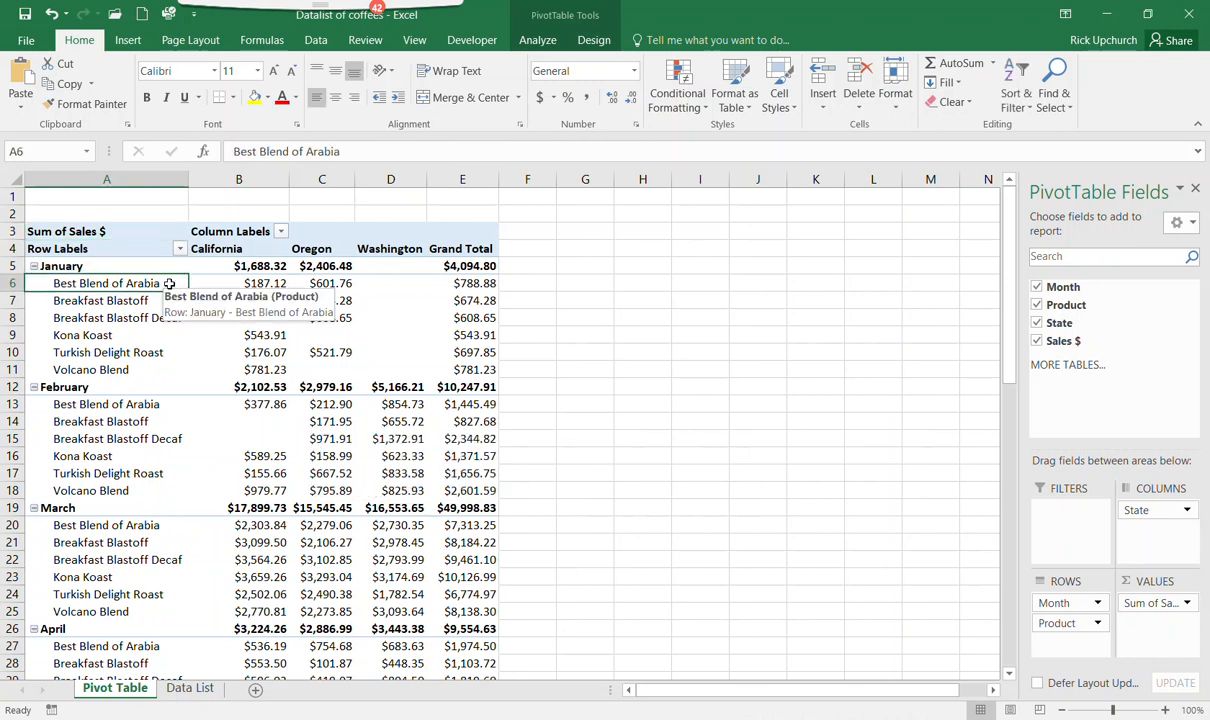
left_click(258, 284)
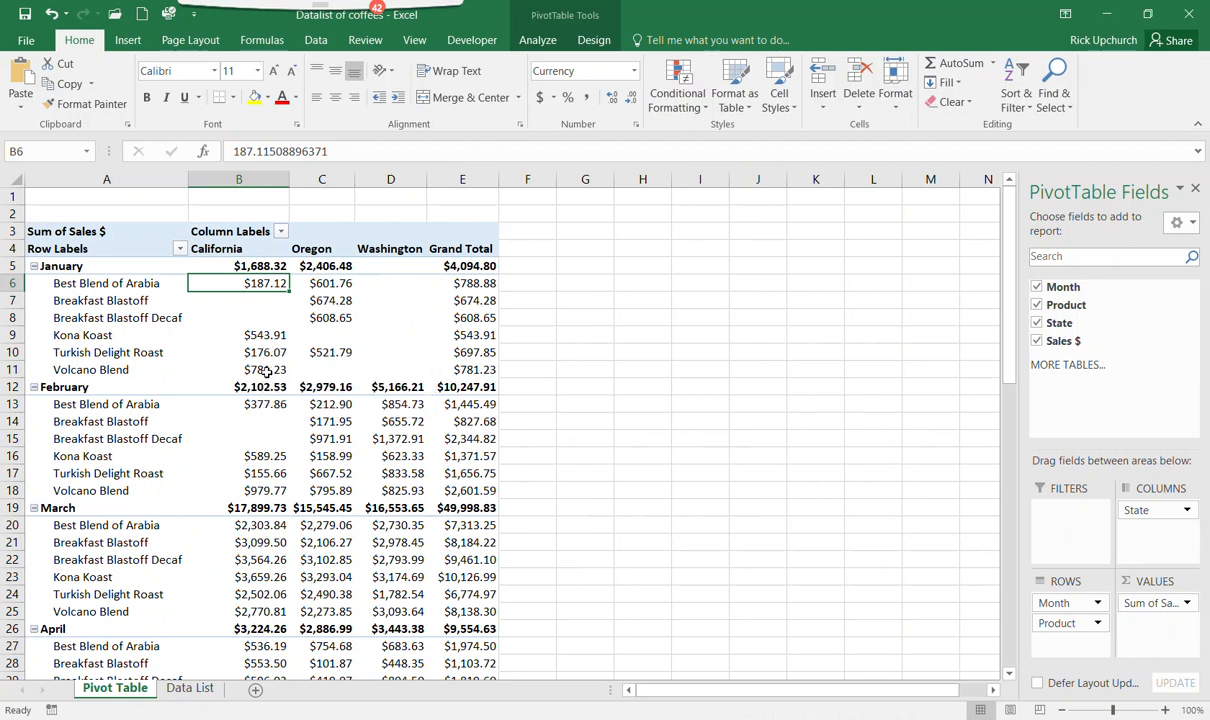
left_click(250, 264)
left_click(325, 265)
left_click(462, 266)
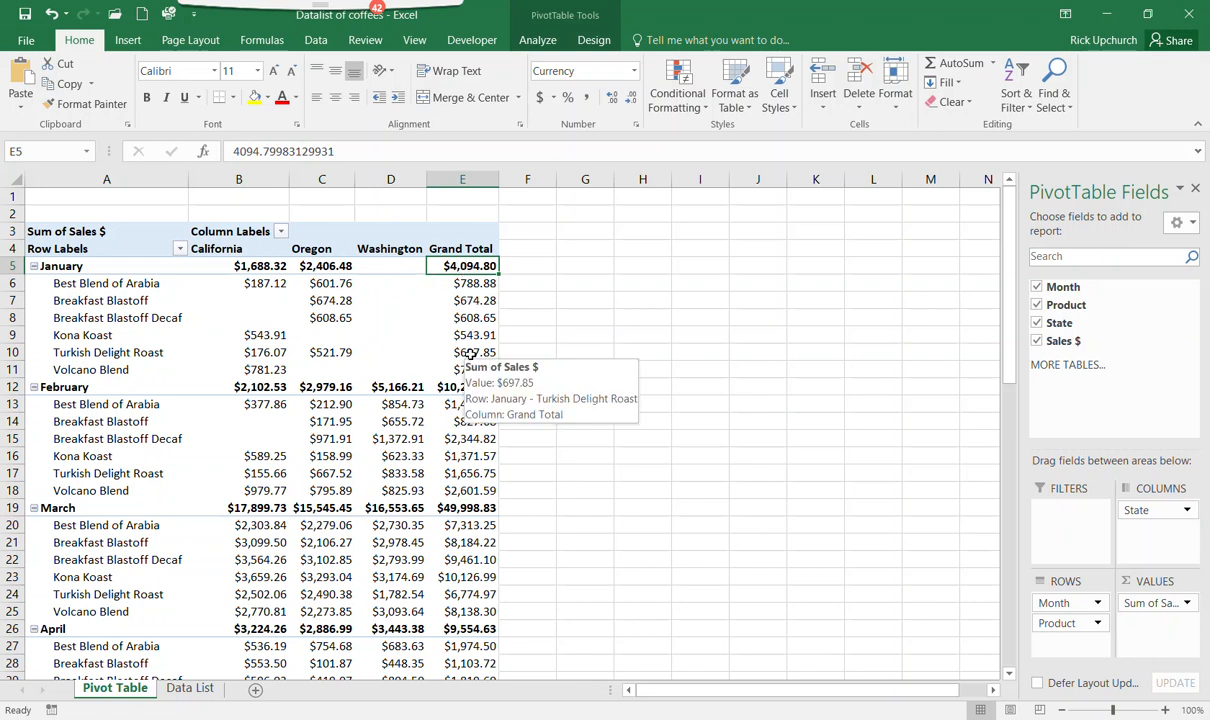
Rearrange the PivotTable so Product forms the columns and State sits beneath Month in the rows.
mouse_move(294, 485)
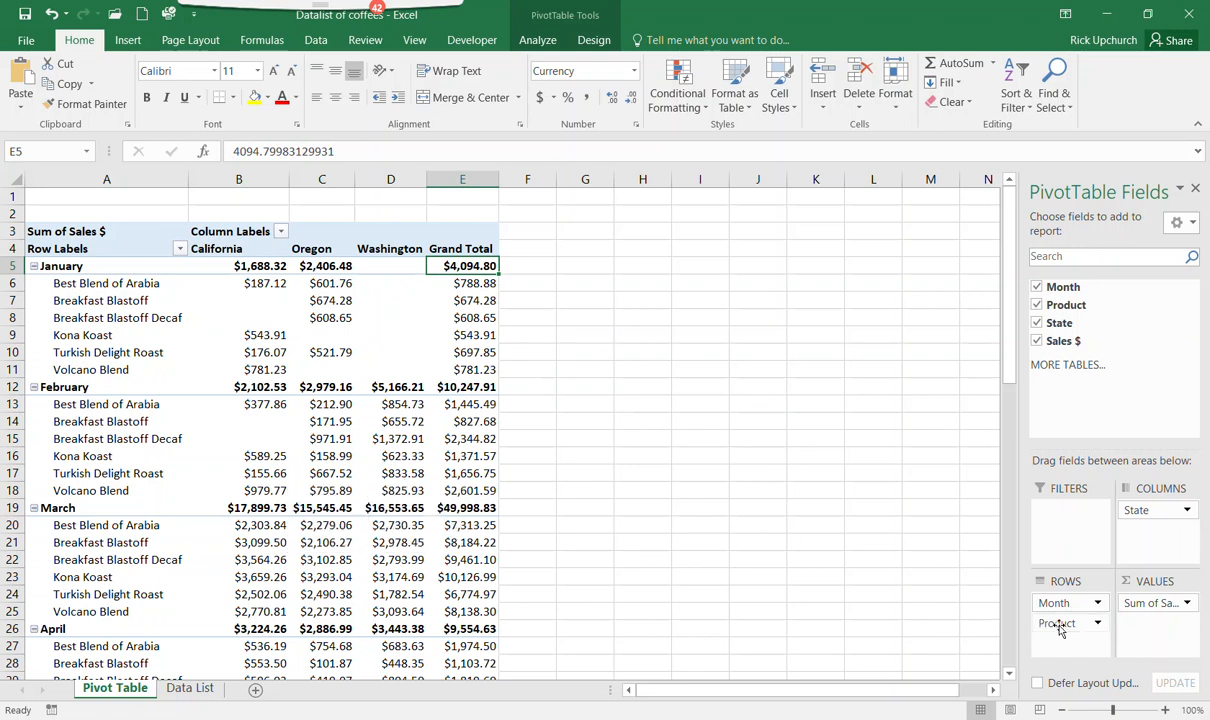
mouse_move(1060, 628)
left_mouse_down()
mouse_move(1142, 578)
mouse_move(1140, 513)
mouse_move(1075, 583)
mouse_move(1066, 636)
left_mouse_up()
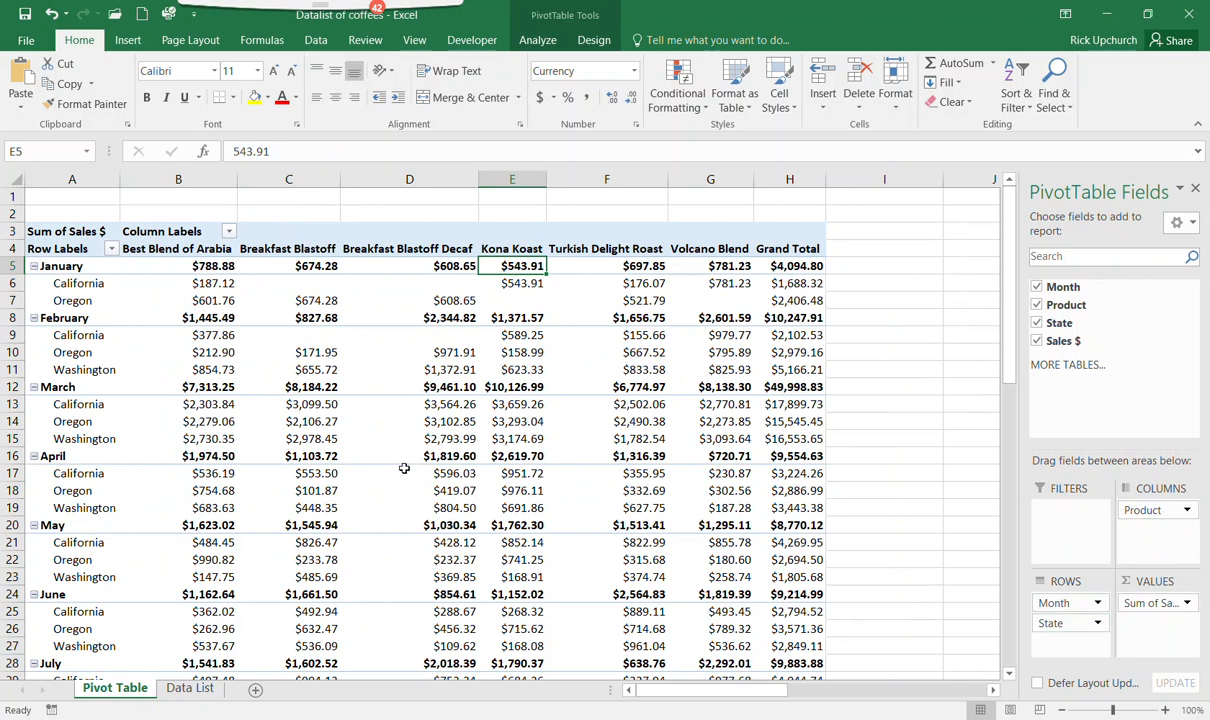
Show the Sum of Sales $ value field as % of Row Total.
left_click(1135, 602)
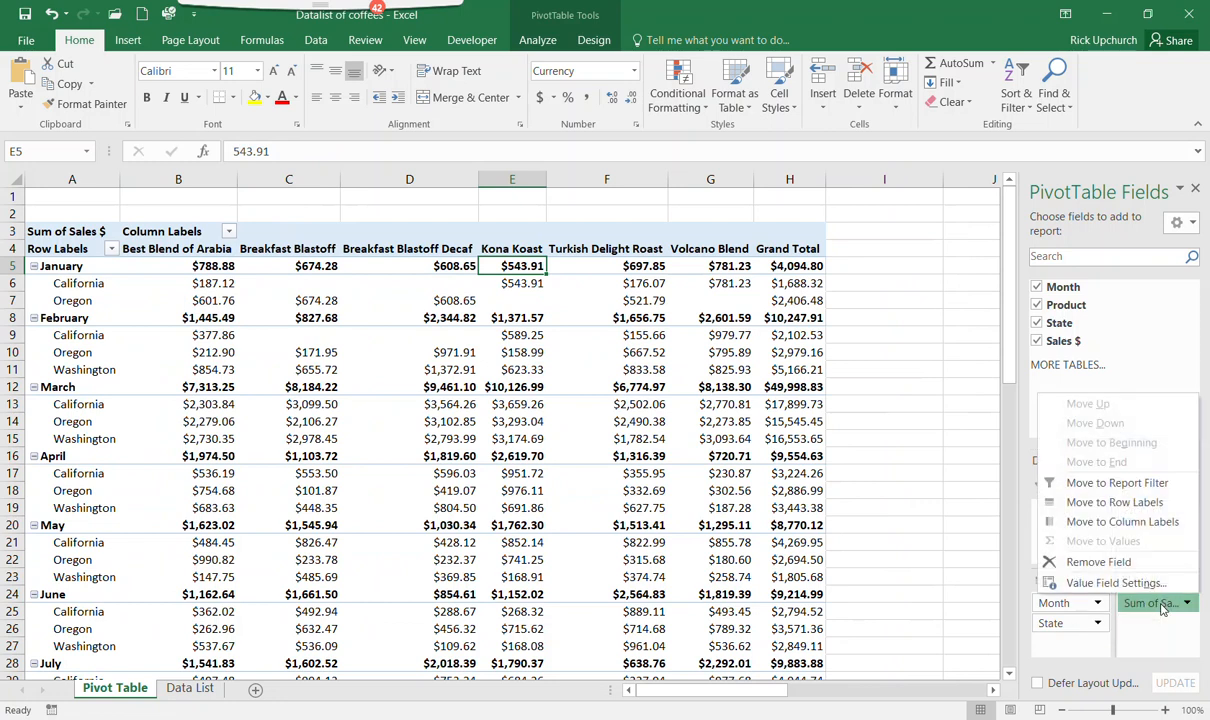
left_click(1112, 583)
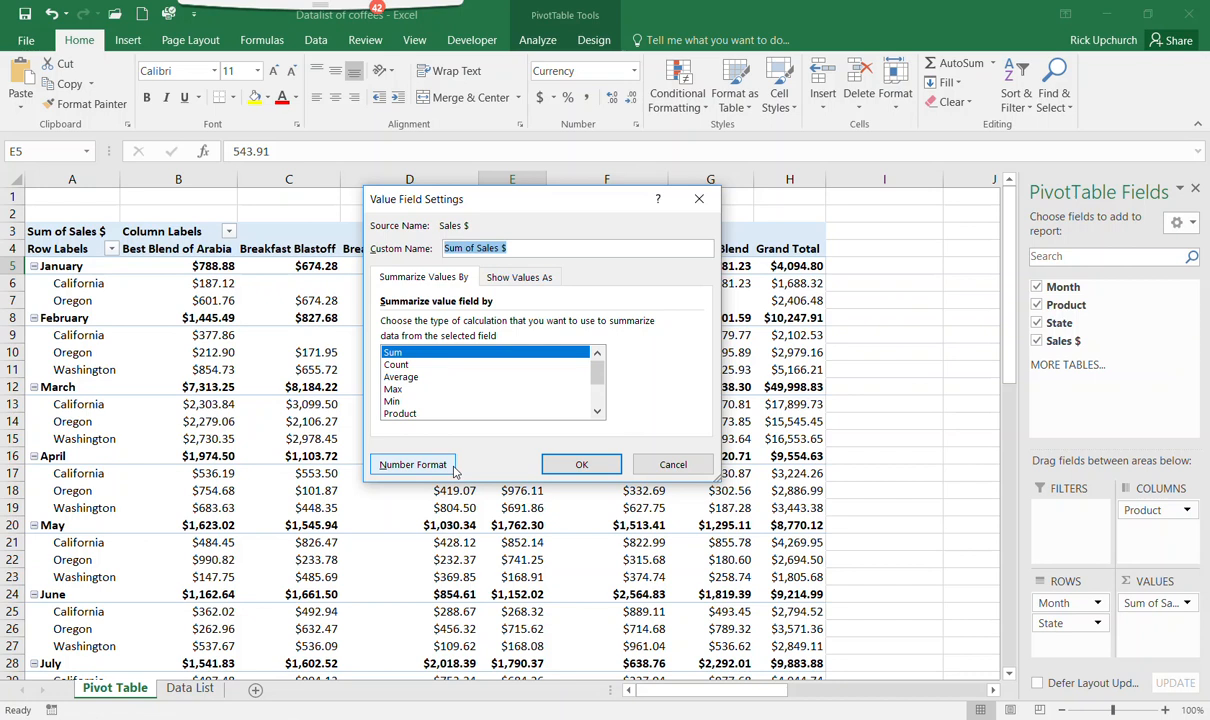
left_click(521, 278)
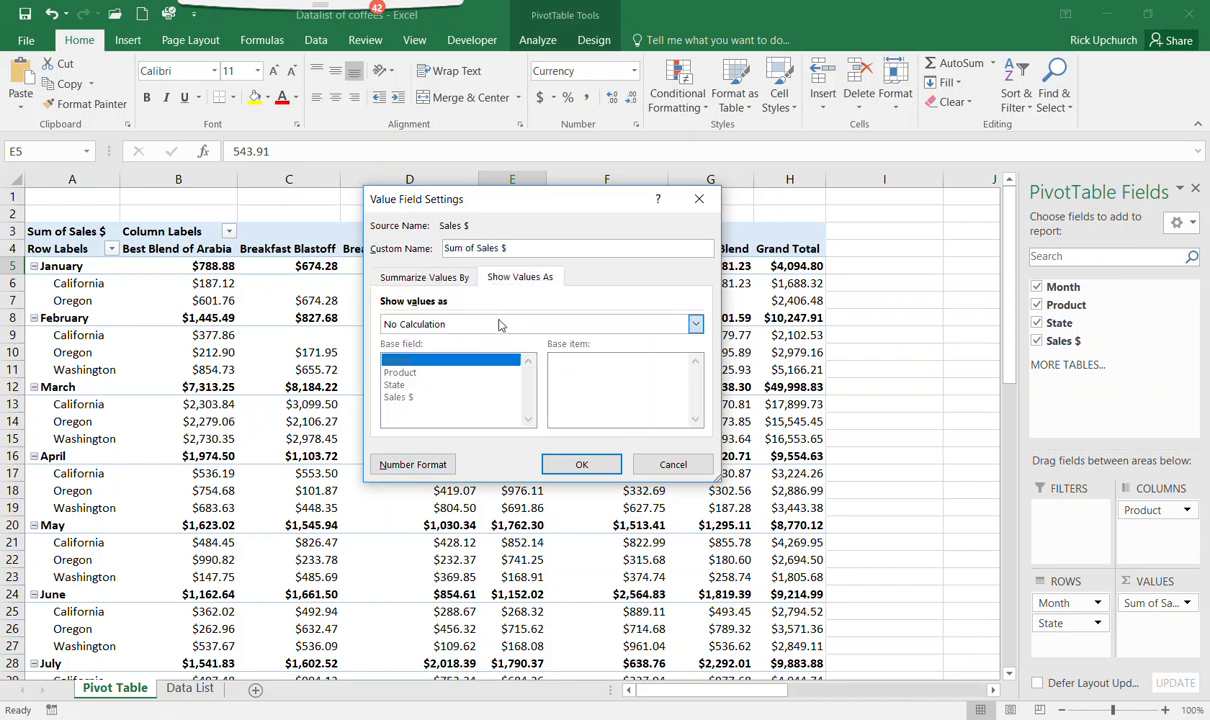
left_click(695, 323)
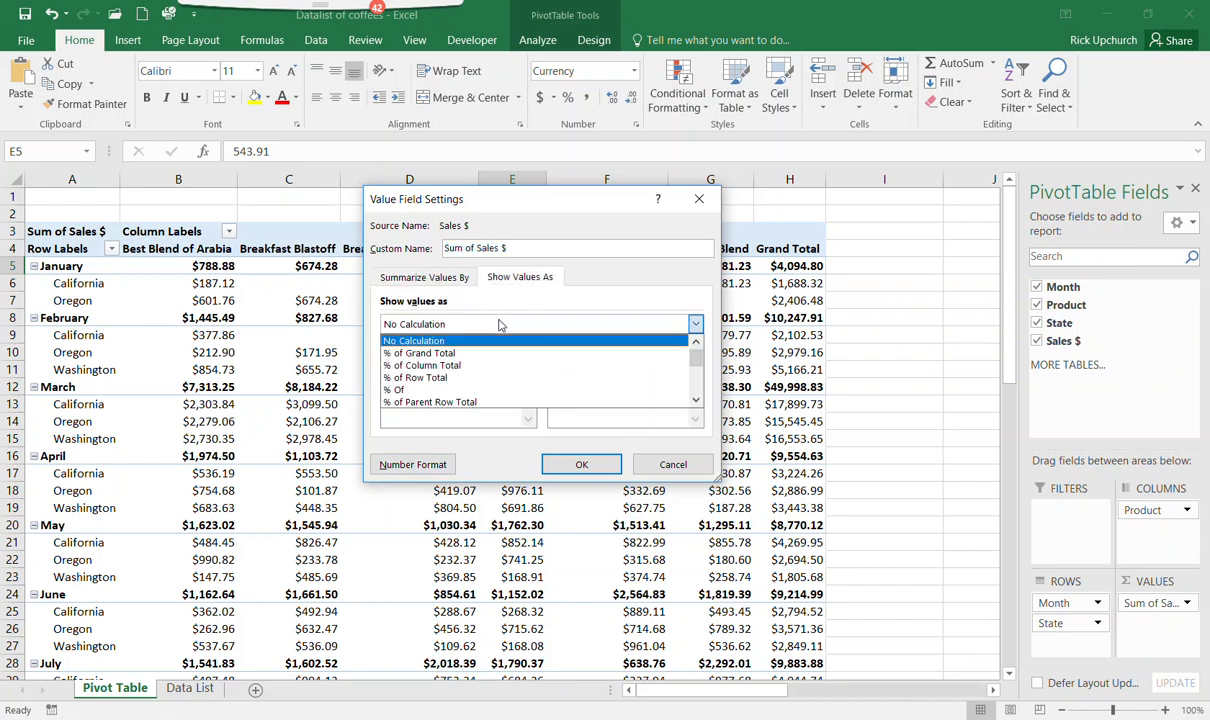
left_click(445, 380)
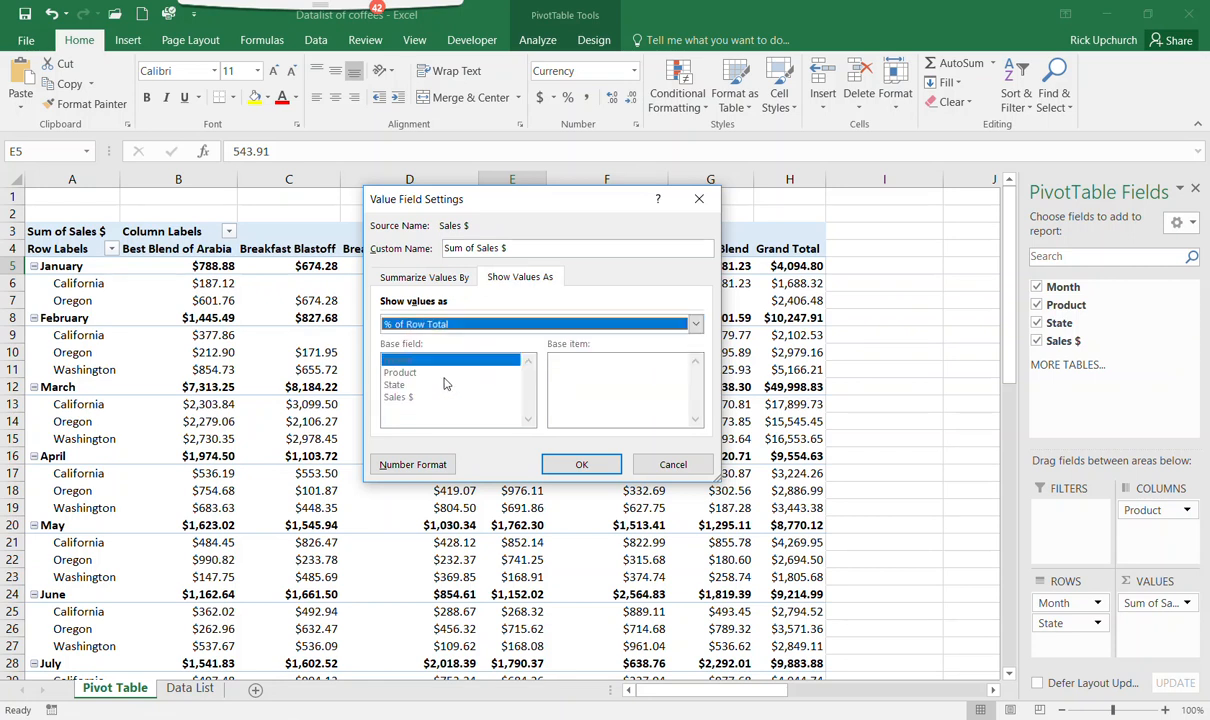
left_click(580, 462)
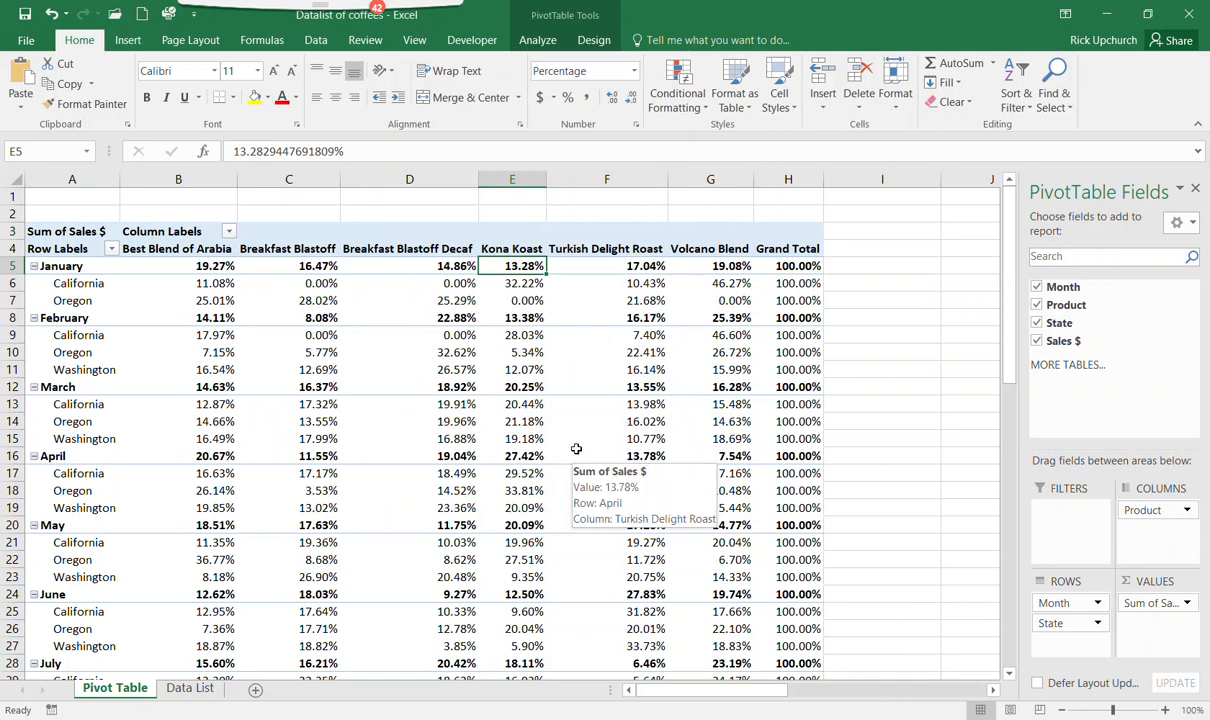
Examine California's January row percentages for Best Blend of Arabia, Volcano Blend, Turkish Delight Roast and Kona Koast.
mouse_move(218, 285)
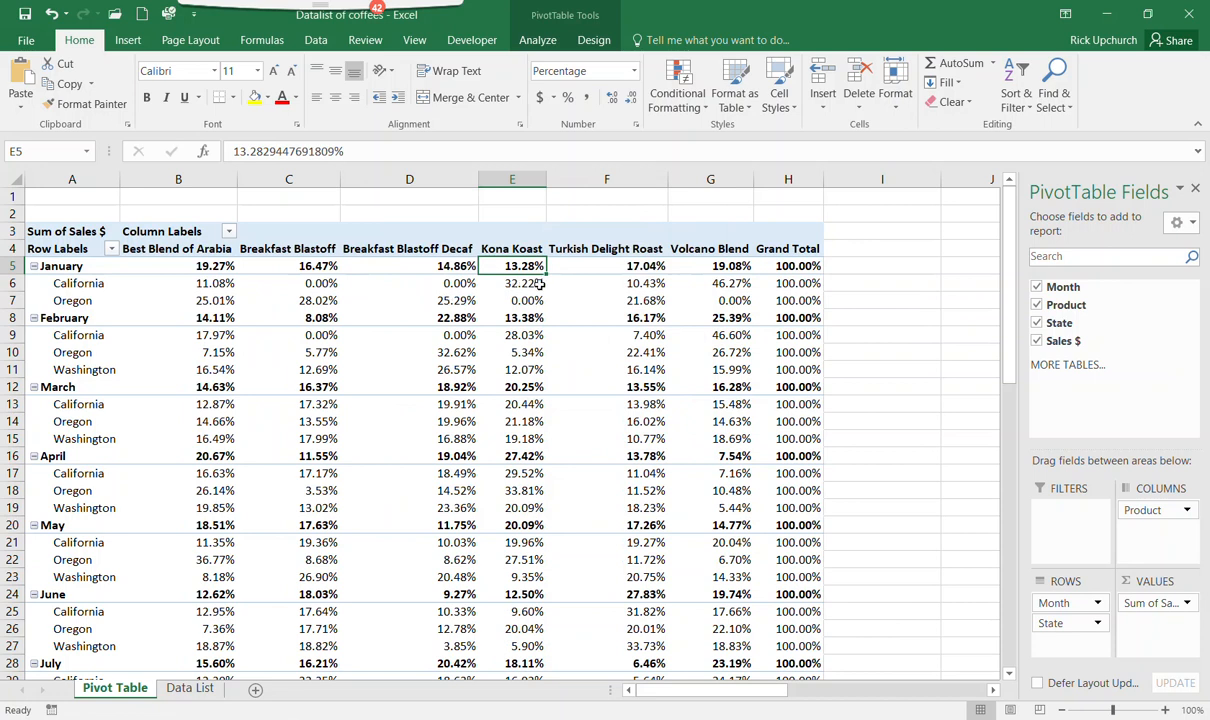
left_click(720, 283)
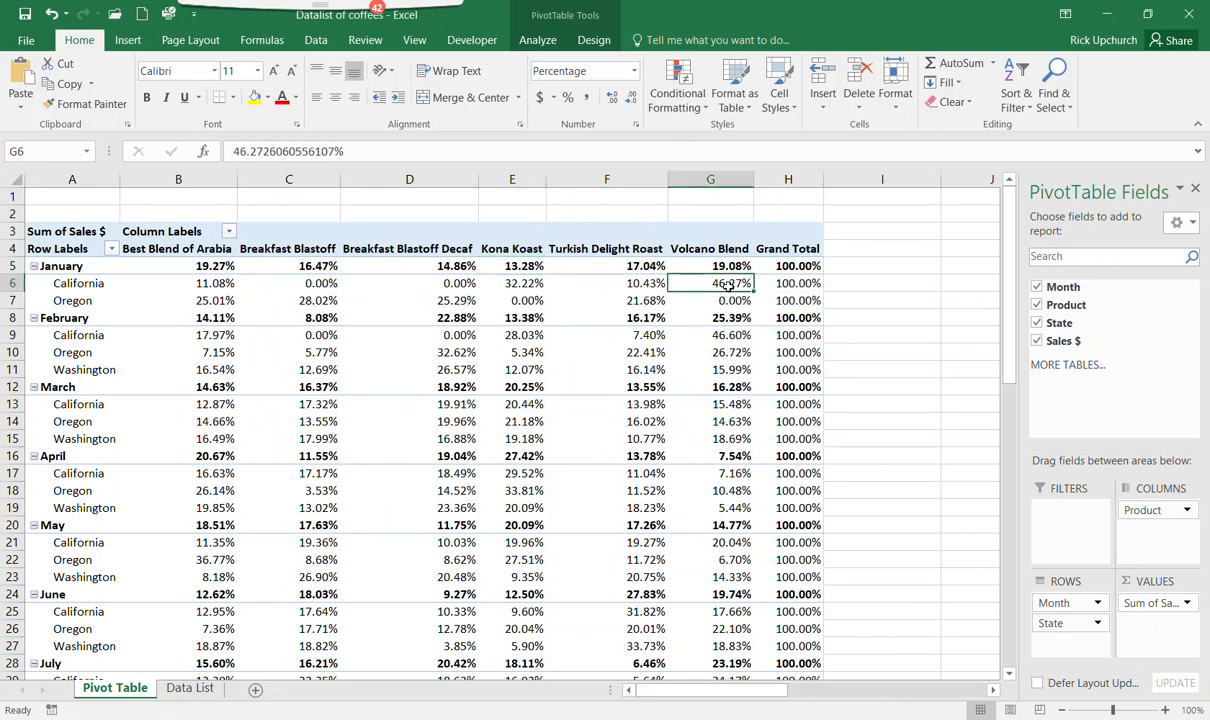
mouse_move(728, 283)
left_click(620, 283)
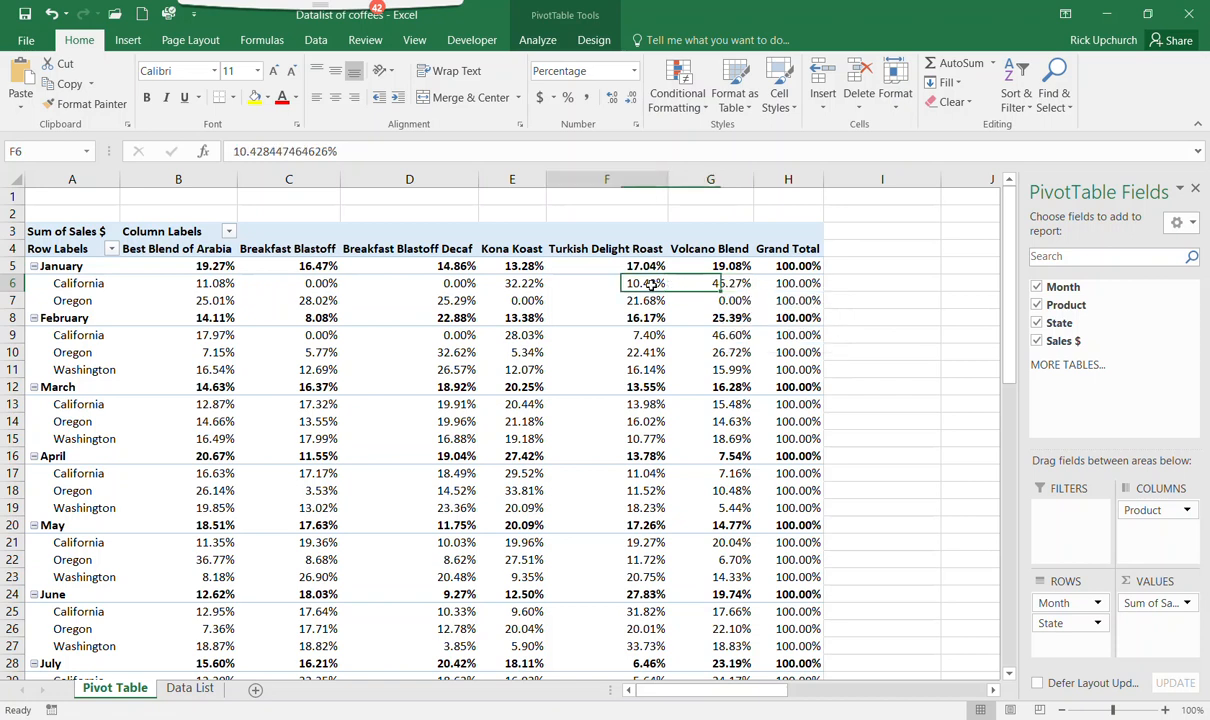
left_click(520, 283)
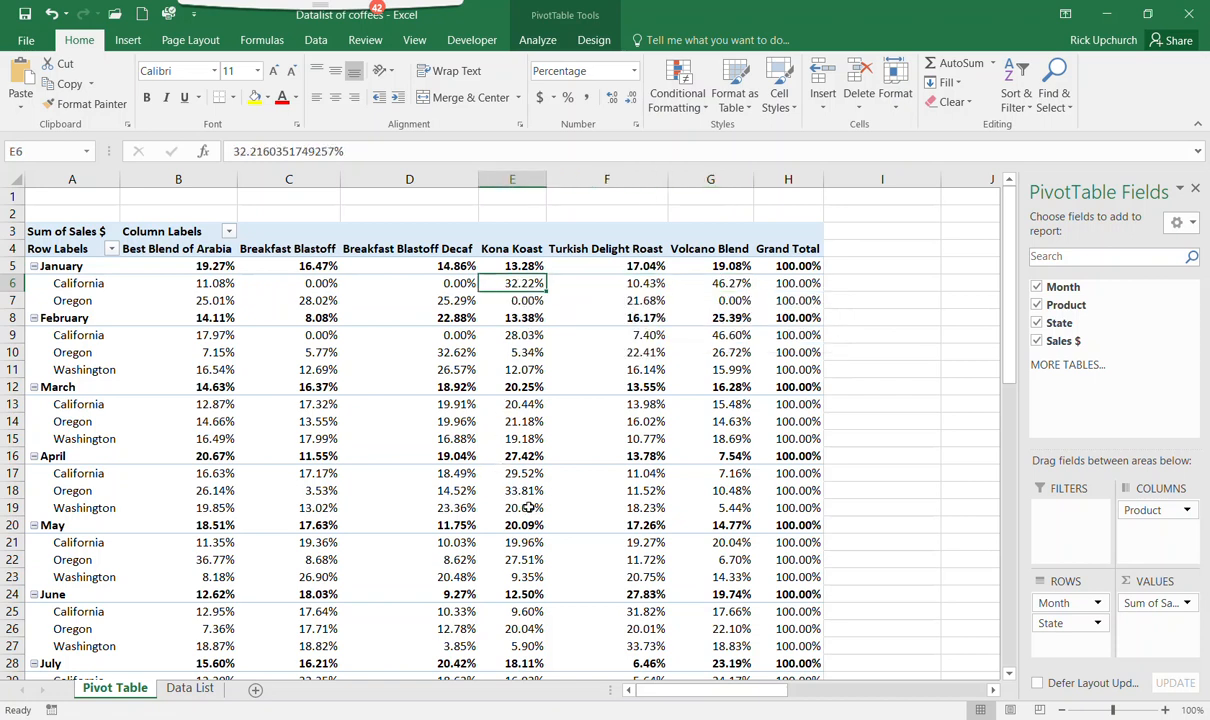
Rearrange the PivotTable so State forms the columns and Product sits beneath Month, and inspect Washington's February Kona Koast share.
mouse_move(1050, 623)
left_mouse_down()
mouse_move(1094, 605)
mouse_move(1082, 513)
mouse_move(1072, 628)
left_mouse_up()
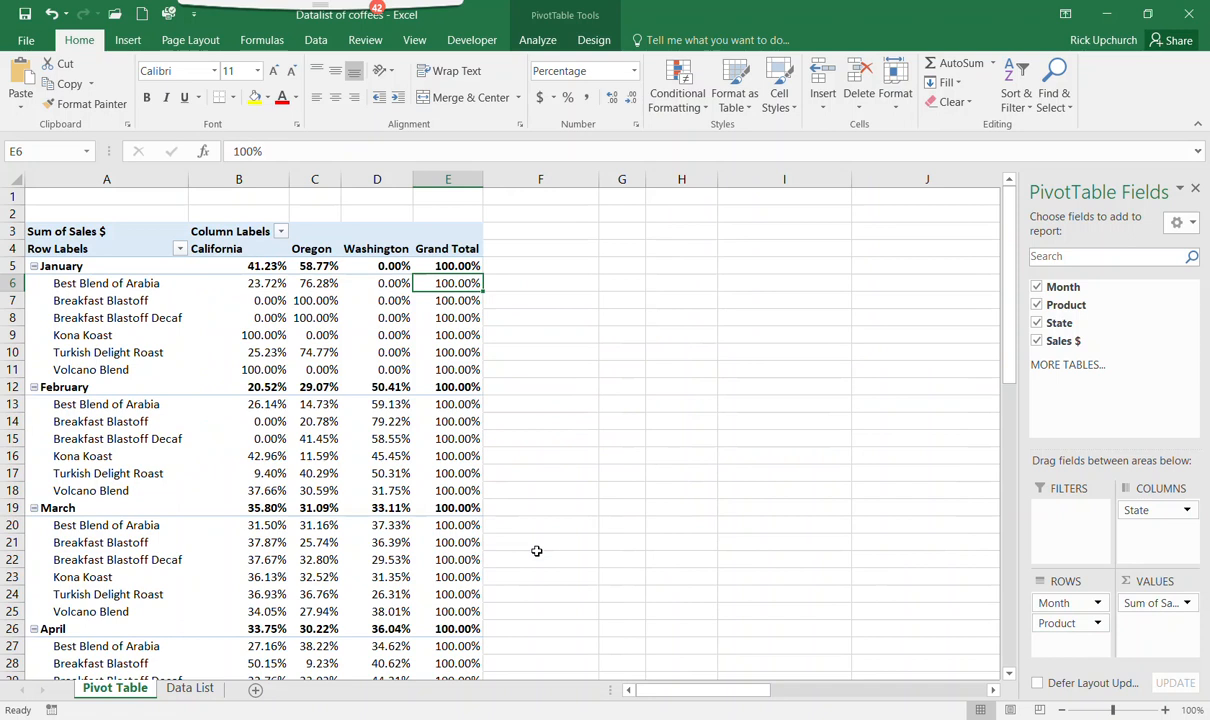
left_click(375, 458)
mouse_move(375, 458)
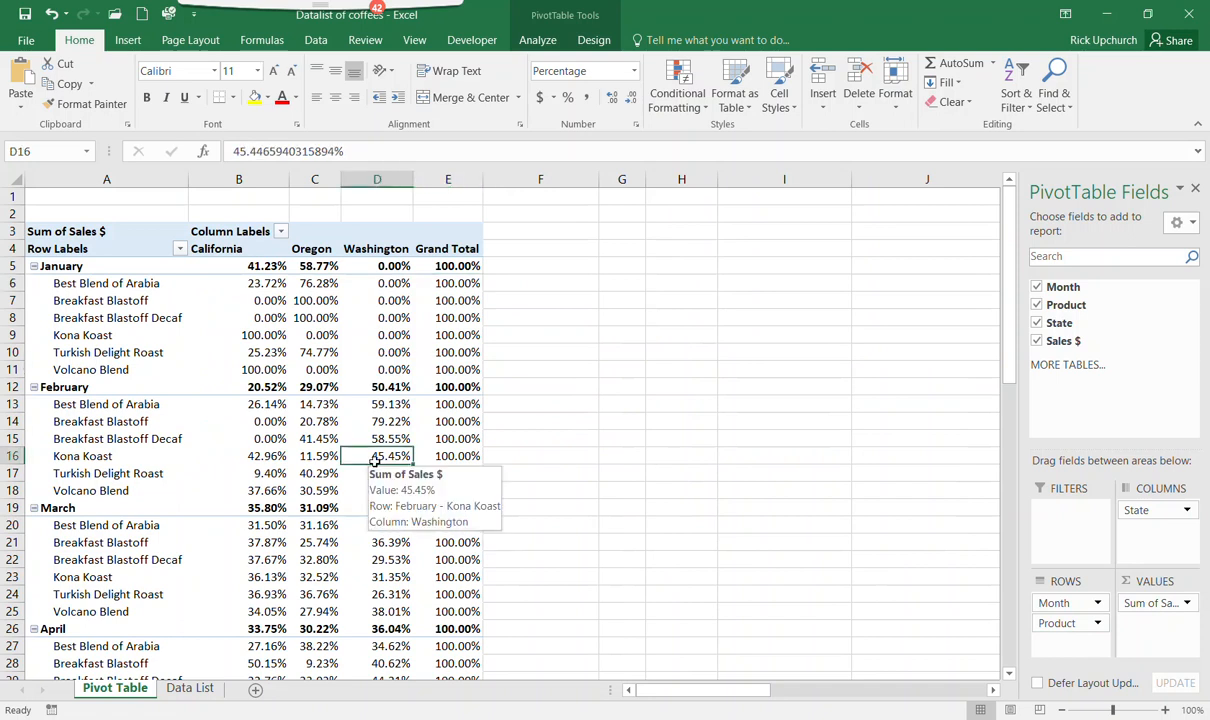
Check California's February Kona Koast and January Volcano Blend shares, and glance at the source records on the Data List sheet.
mouse_move(285, 452)
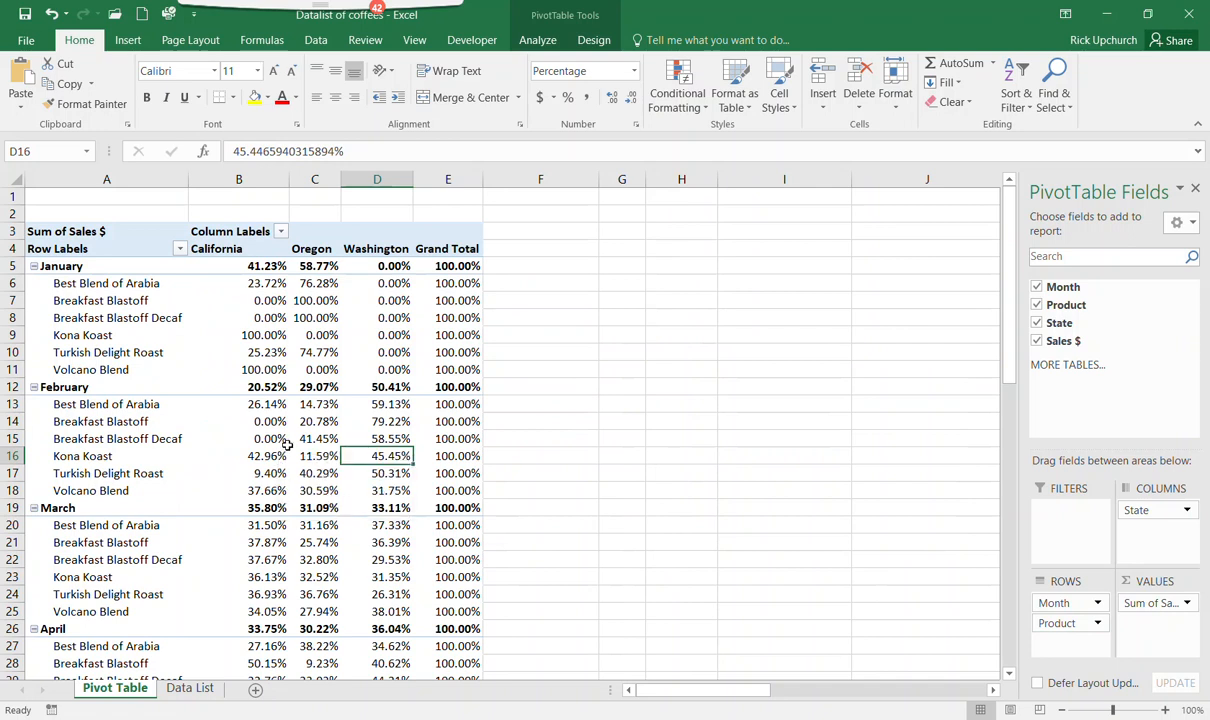
mouse_move(269, 368)
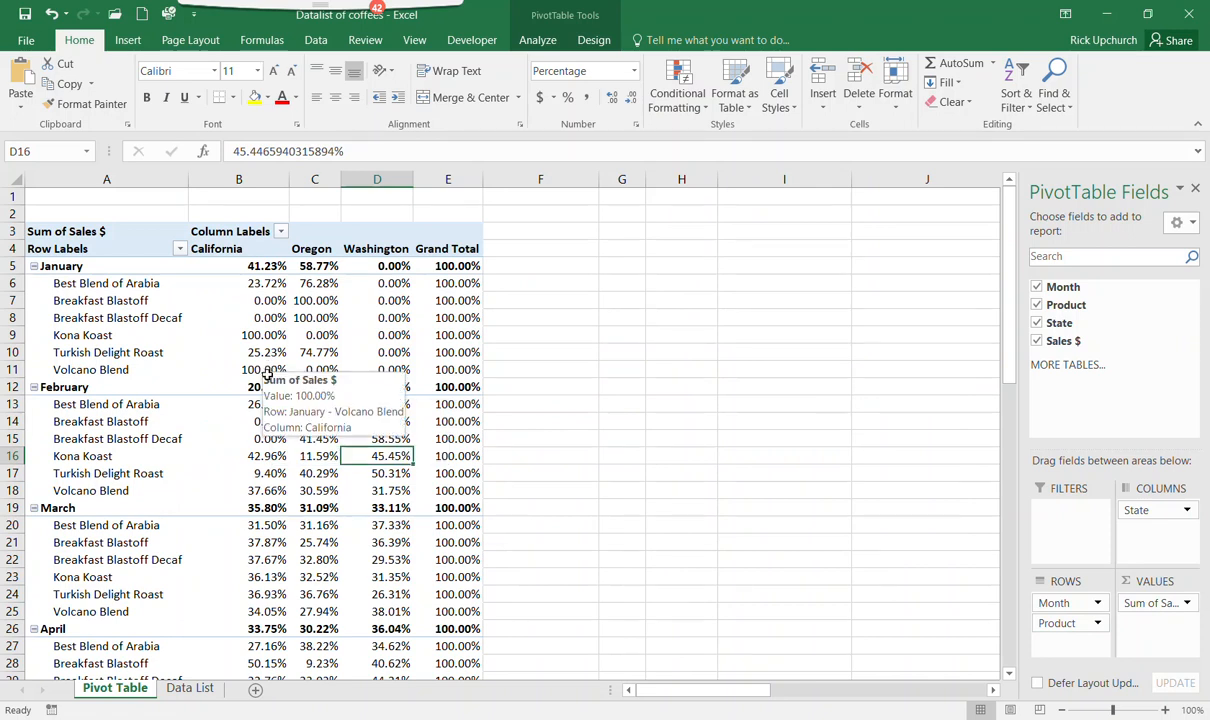
left_click(191, 689)
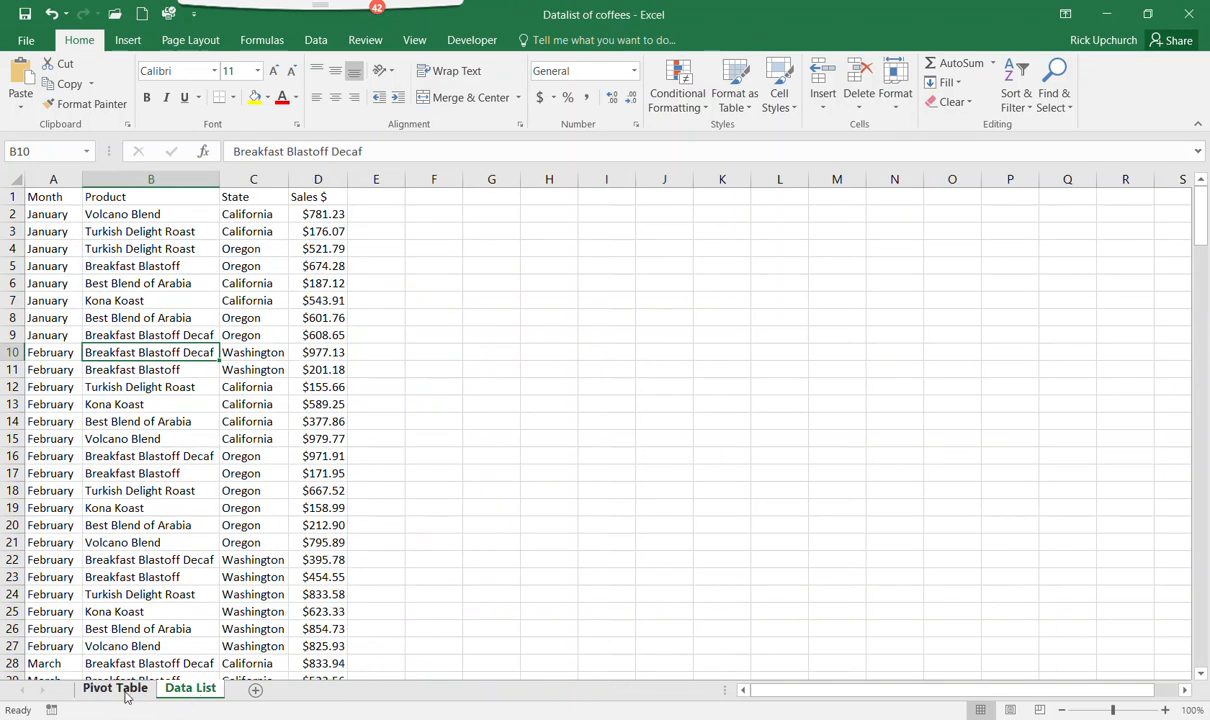
left_click(114, 690)
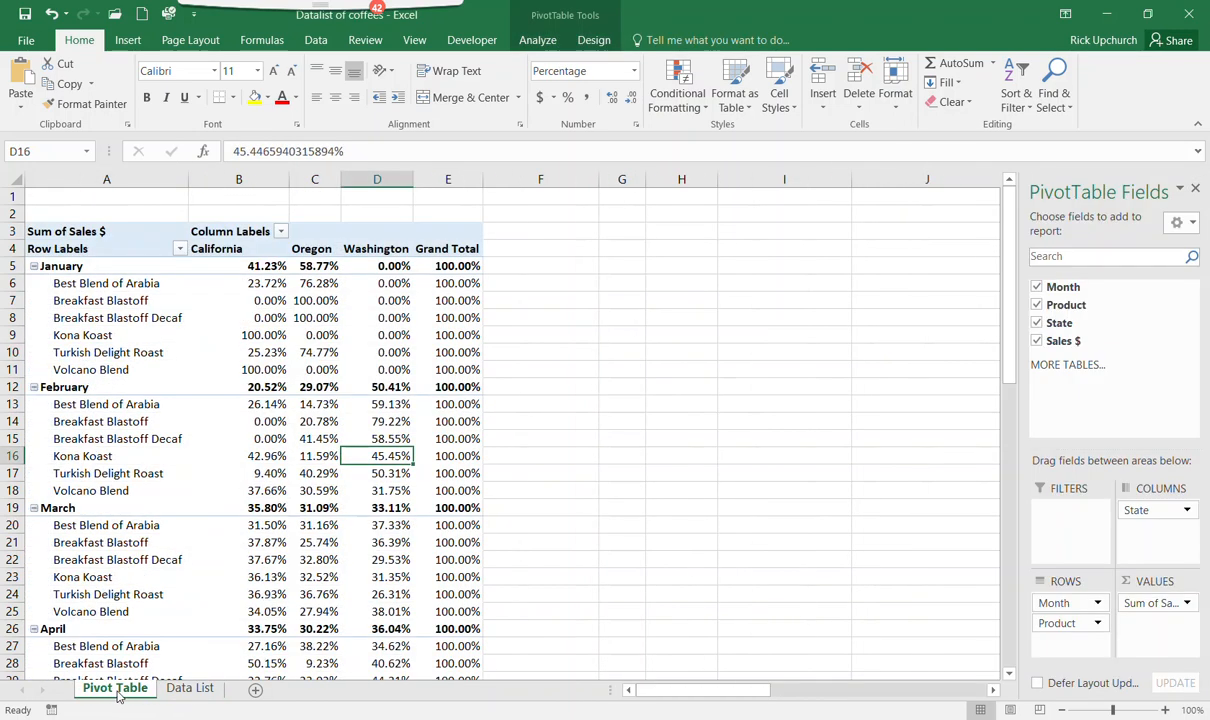